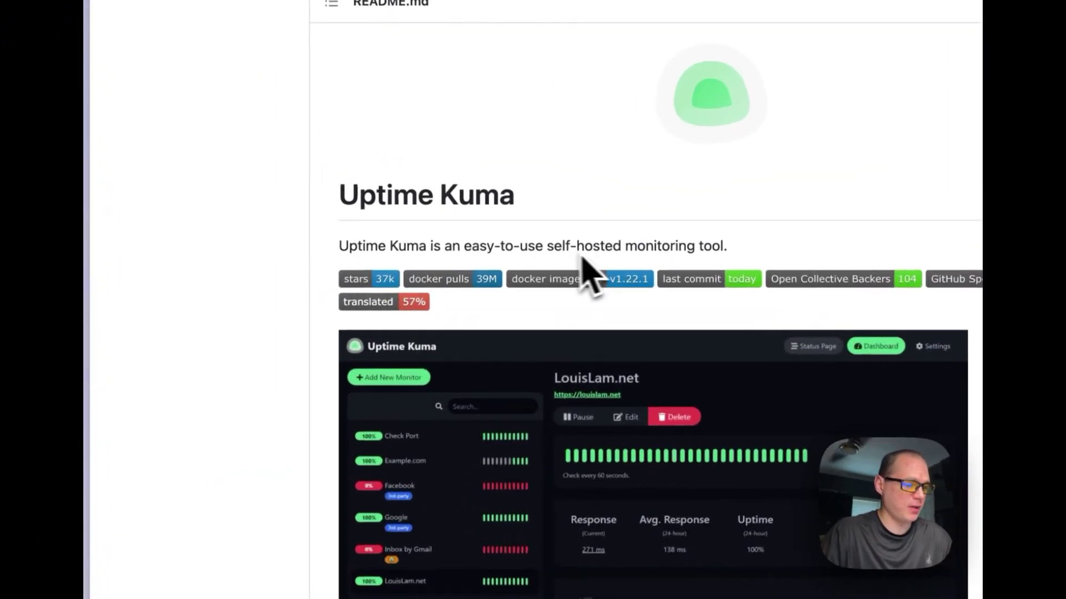
# Step: Scroll through the README's Features and How to Install sections
pyautogui.scroll(-12, 708, 316)
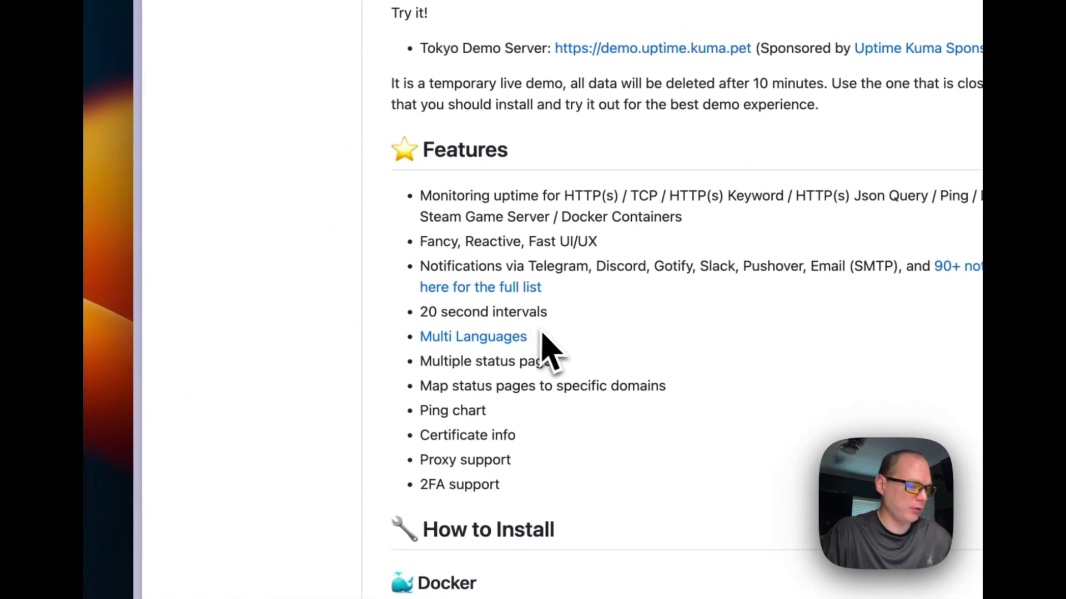
pyautogui.scroll(-1, 549, 352)
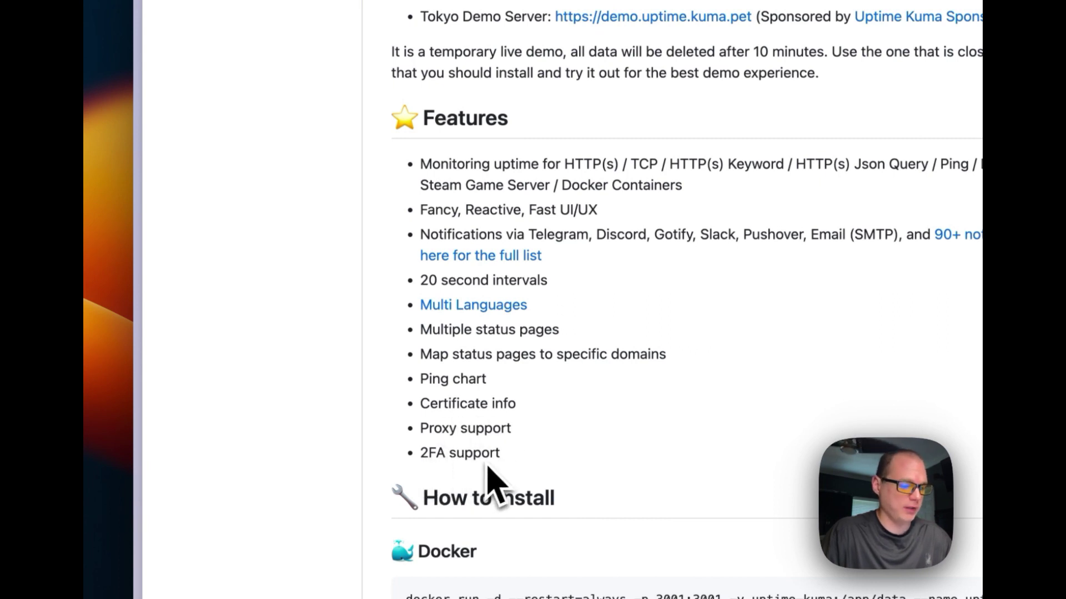
pyautogui.scroll(-8, 519, 475)
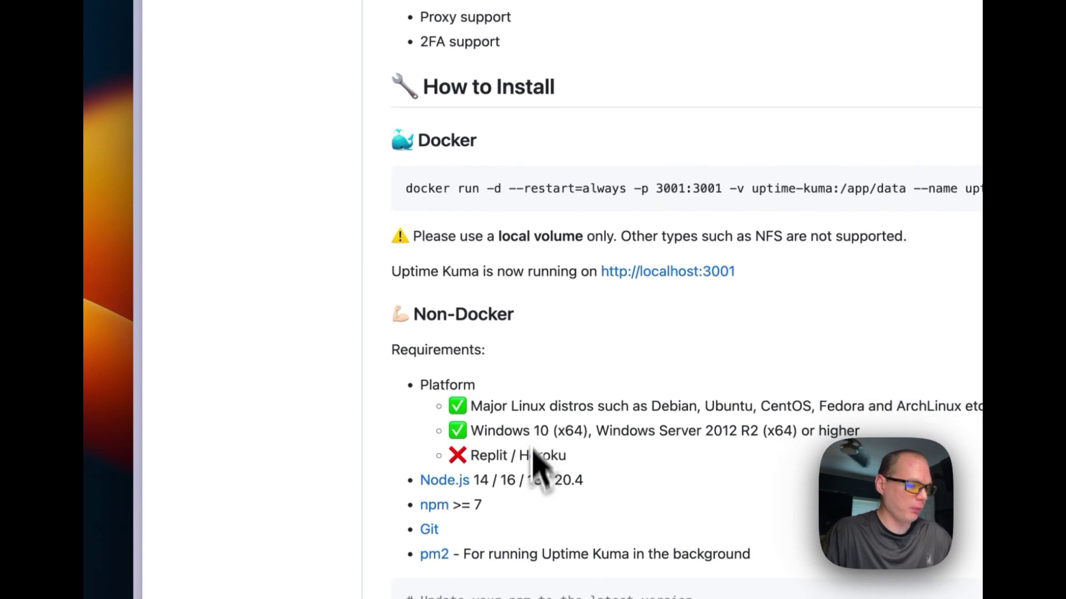
pyautogui.scroll(-20, 563, 327)
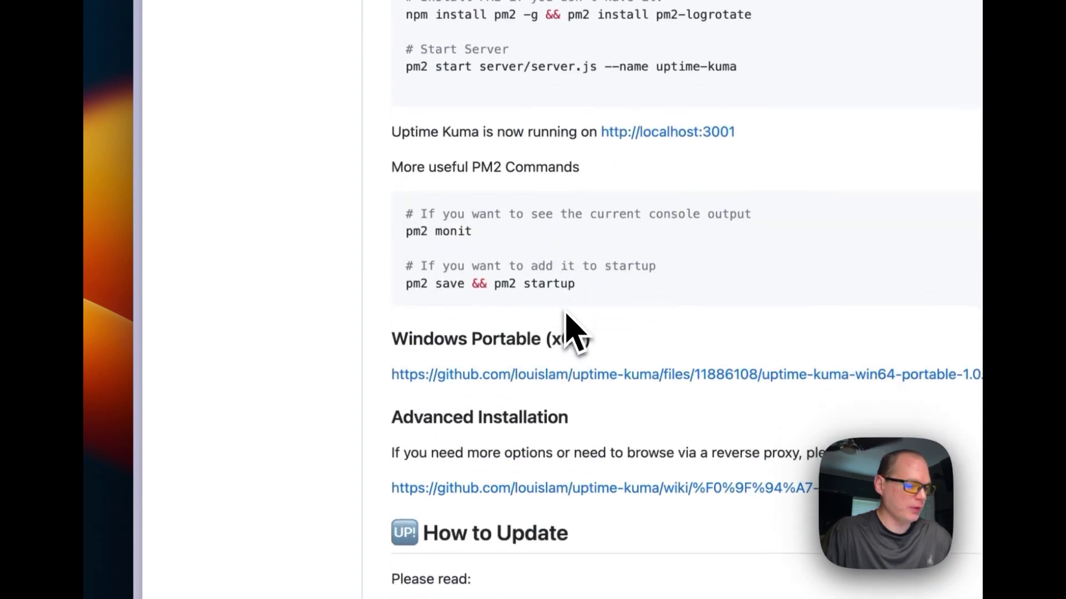
pyautogui.scroll(20, 572, 333)
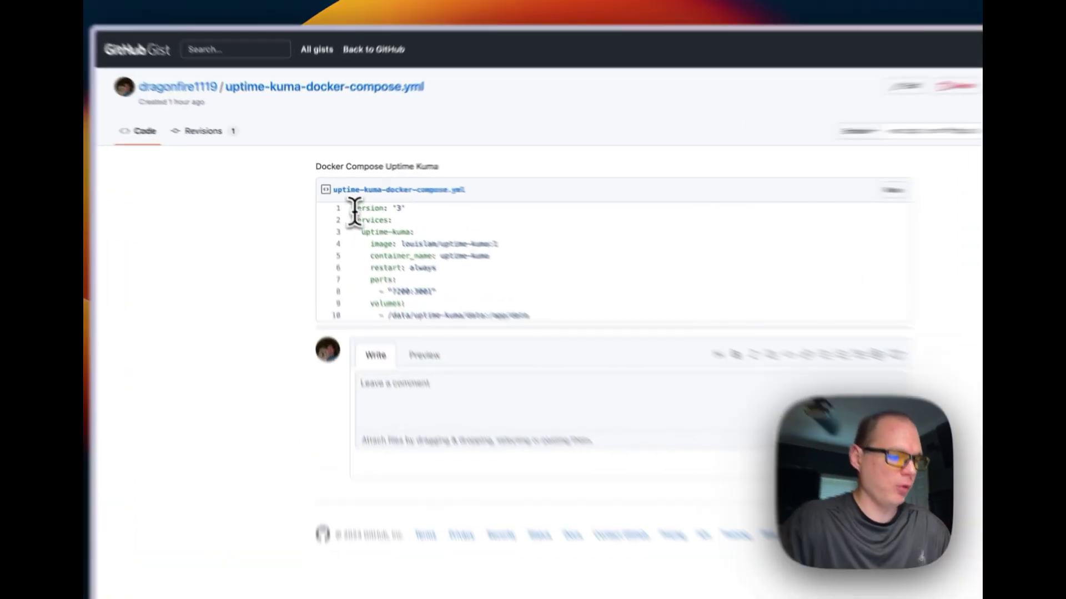
# Step: Highlight the compose file's version line, the uptime-kuma service and the louislam/uptime-kuma:1 image
pyautogui.moveTo(341, 199); pyautogui.dragTo(417, 200)
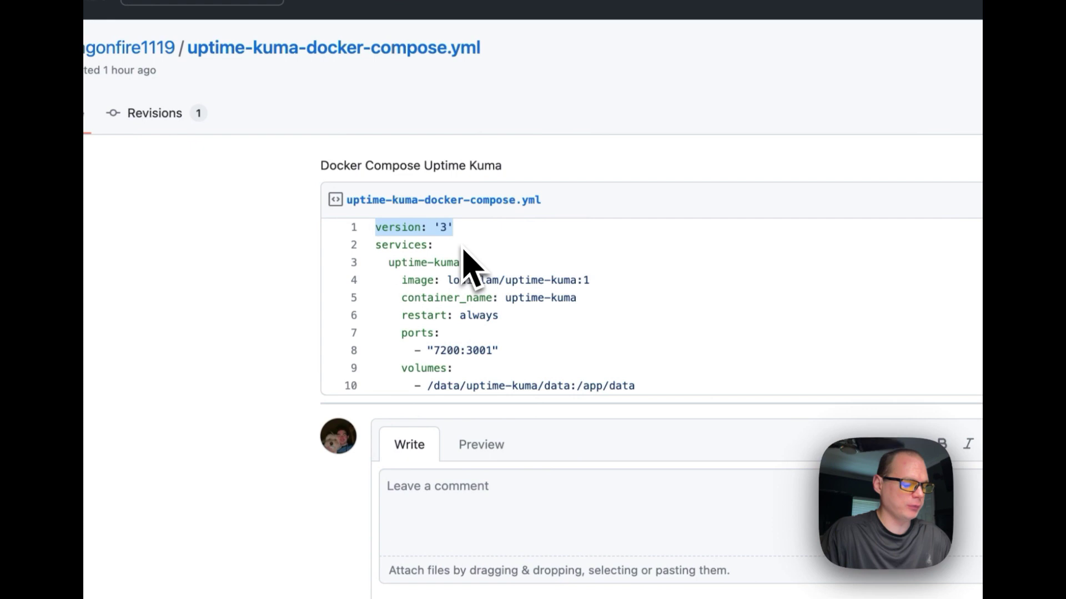
pyautogui.click(380, 245)
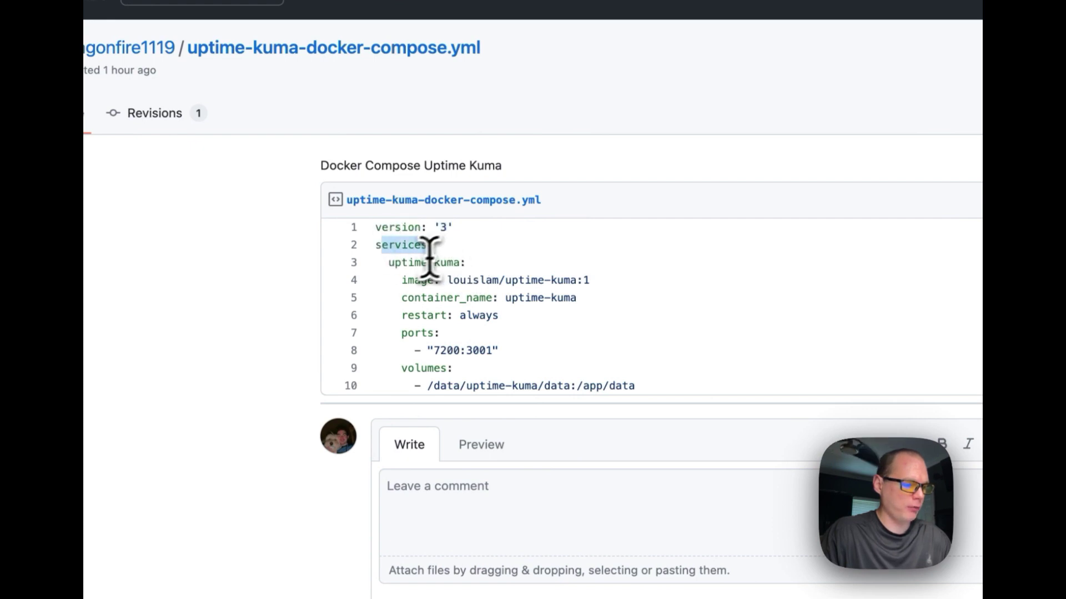
pyautogui.moveTo(388, 264); pyautogui.dragTo(466, 264)
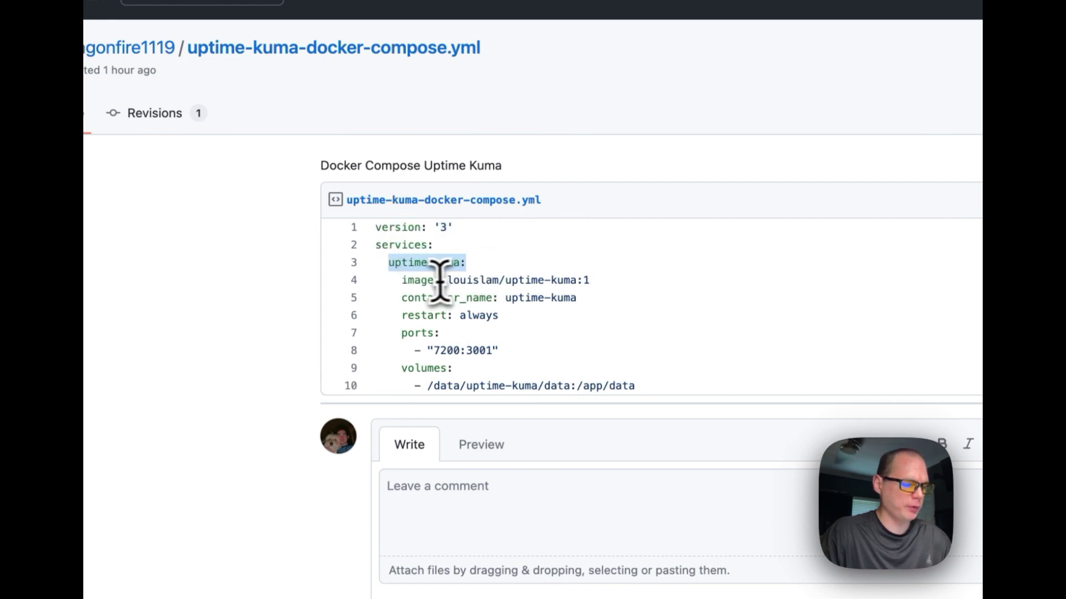
pyautogui.moveTo(402, 283); pyautogui.dragTo(524, 278)
pyautogui.moveTo(448, 281); pyautogui.dragTo(463, 280)
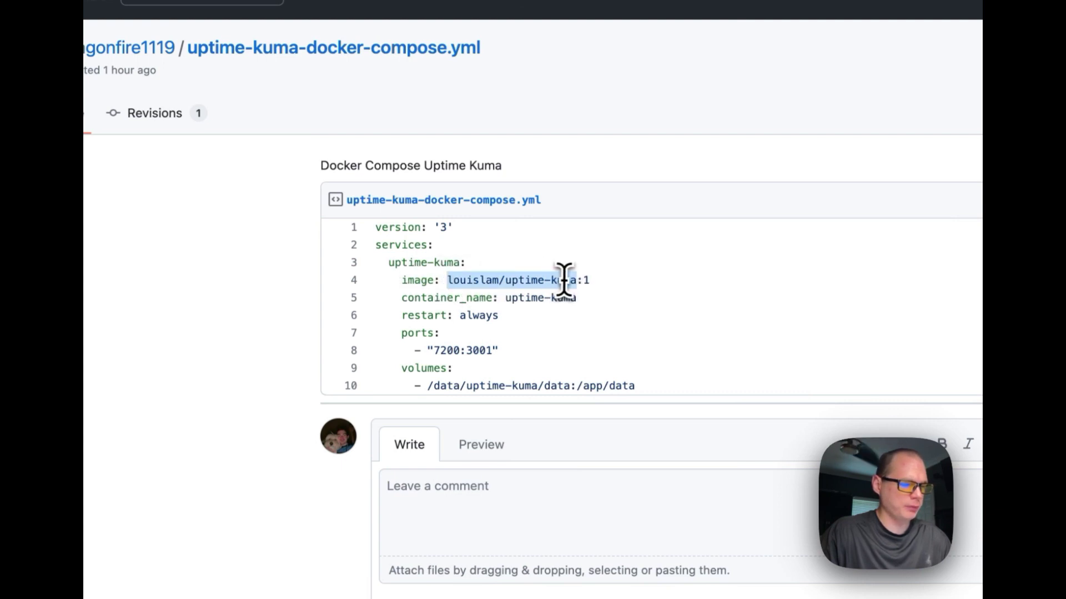
pyautogui.doubleClick(602, 278)
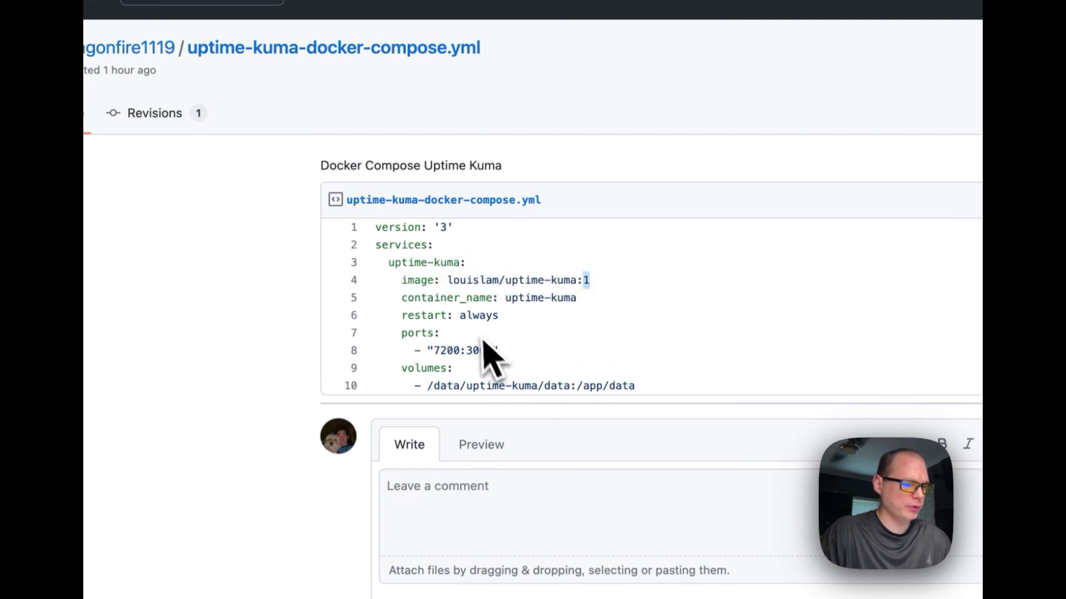
# Step: Highlight the container_name line, the 7200:3001 port mapping and the /data/uptime-kuma/ volume path
pyautogui.moveTo(403, 303); pyautogui.dragTo(689, 304)
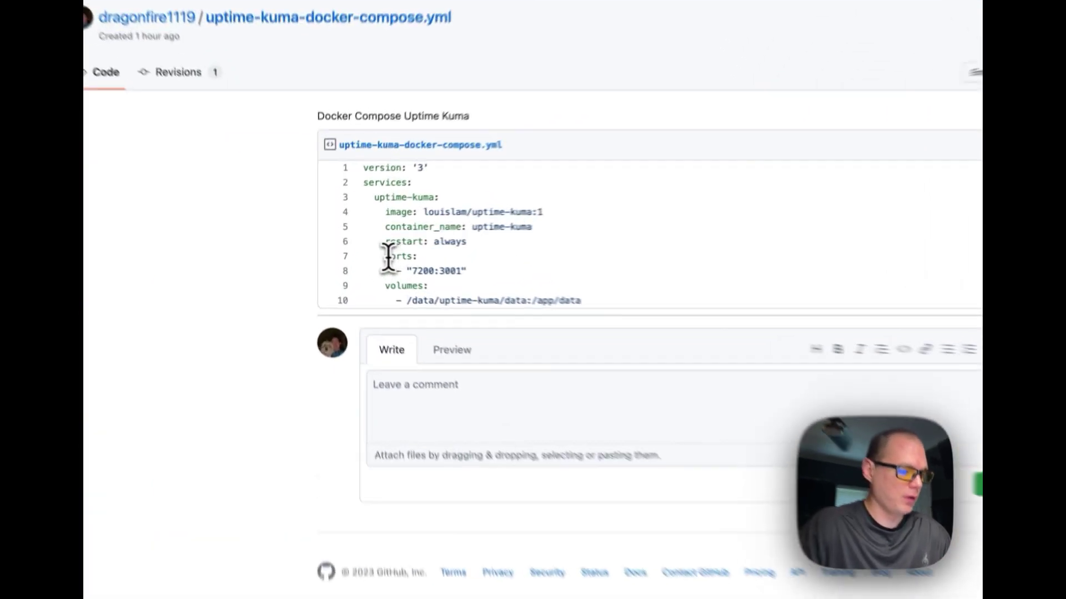
pyautogui.moveTo(353, 251); pyautogui.dragTo(397, 259)
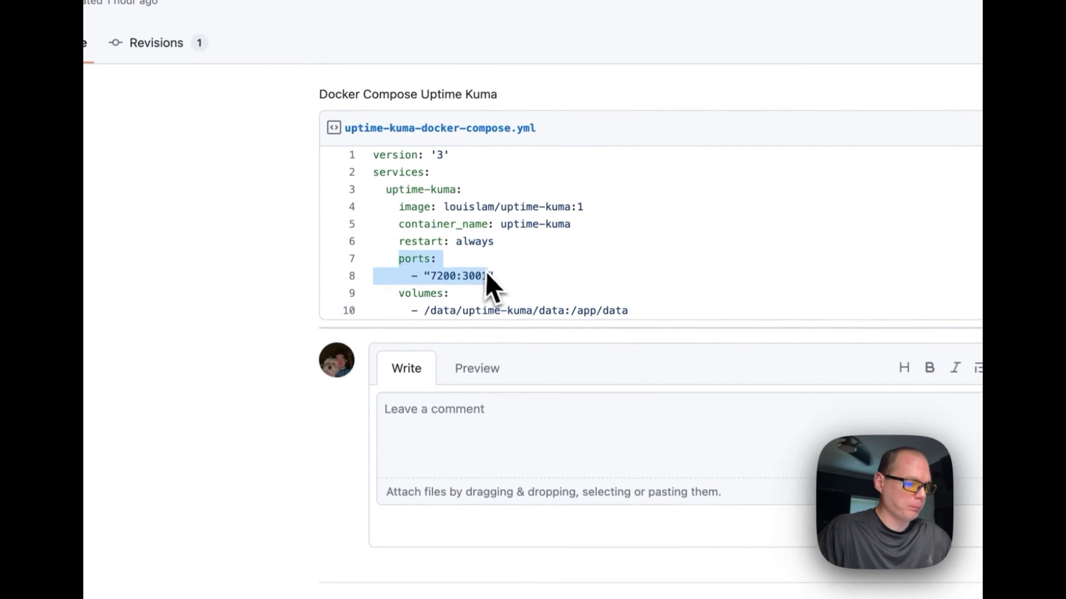
pyautogui.click(436, 280)
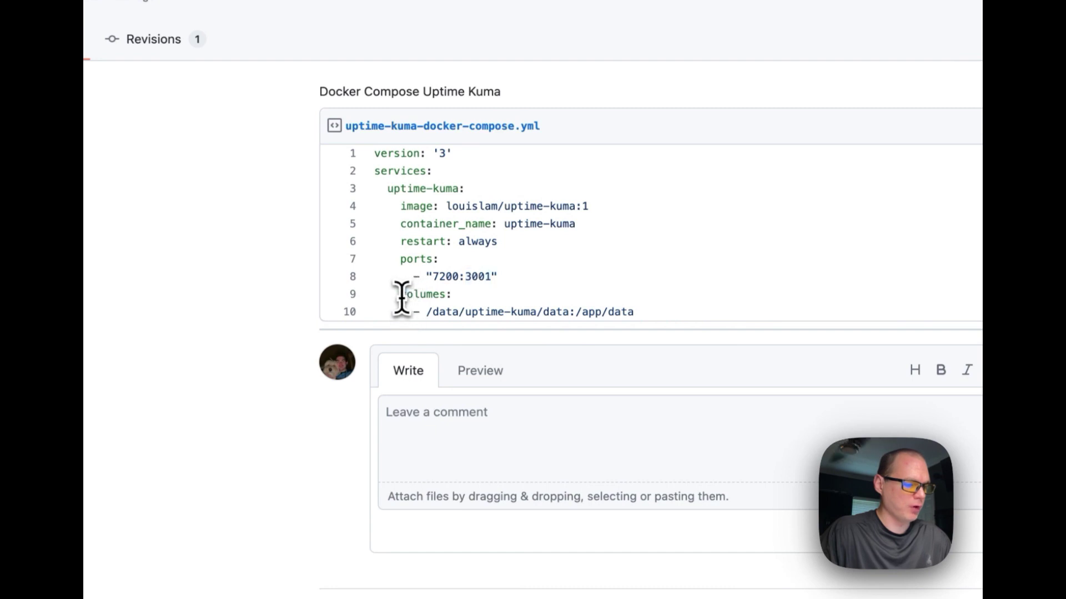
pyautogui.moveTo(401, 298); pyautogui.dragTo(659, 316)
pyautogui.click(448, 318)
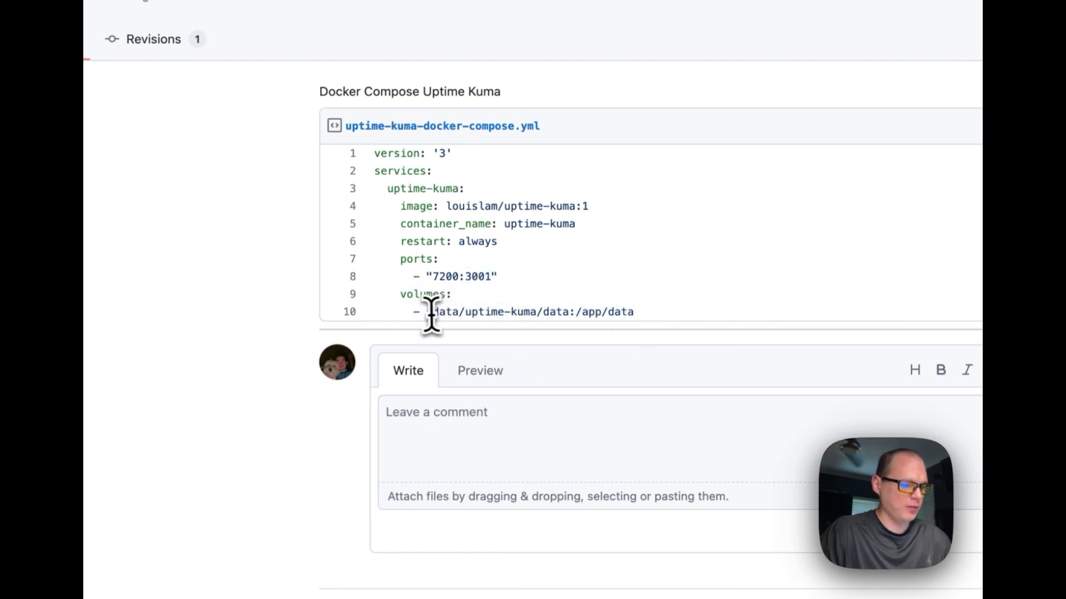
pyautogui.moveTo(427, 312); pyautogui.dragTo(638, 314)
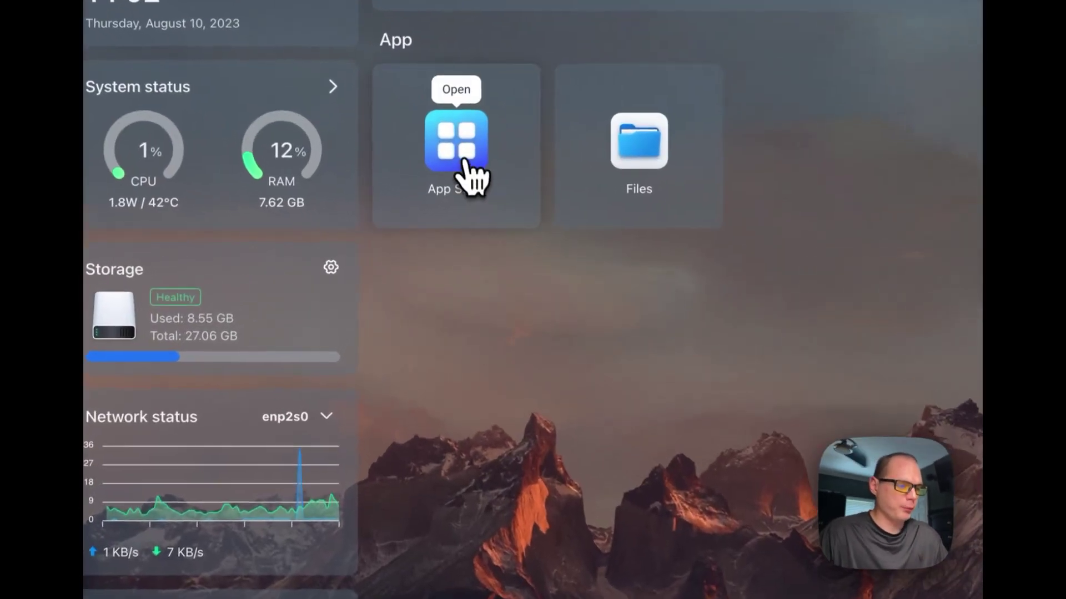
# Step: Open the App Store and search its app list for 'up'
pyautogui.click(465, 160)
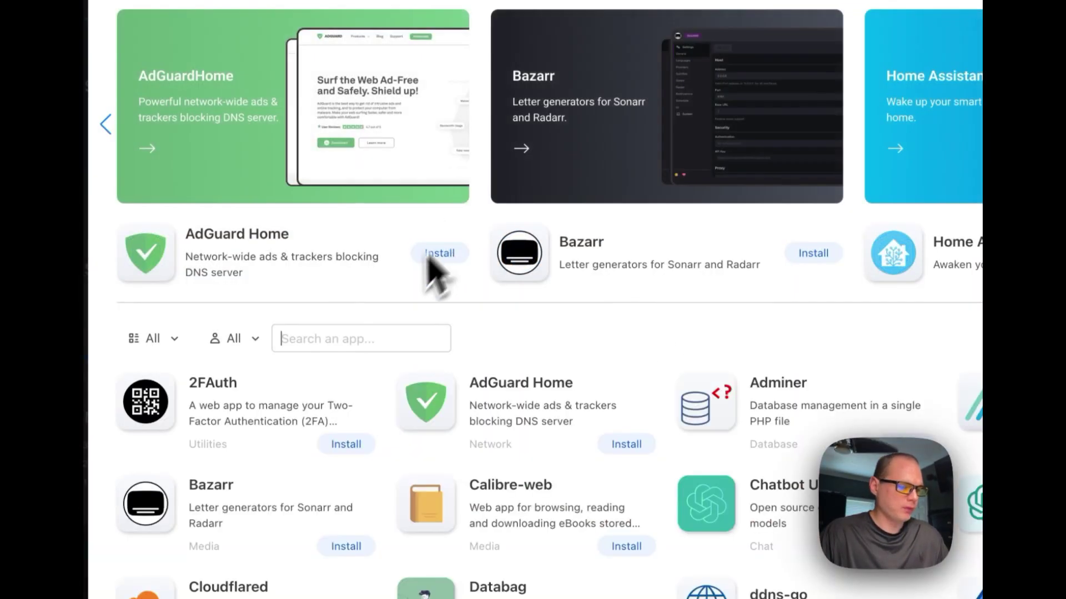
pyautogui.click(341, 339)
pyautogui.write('up')
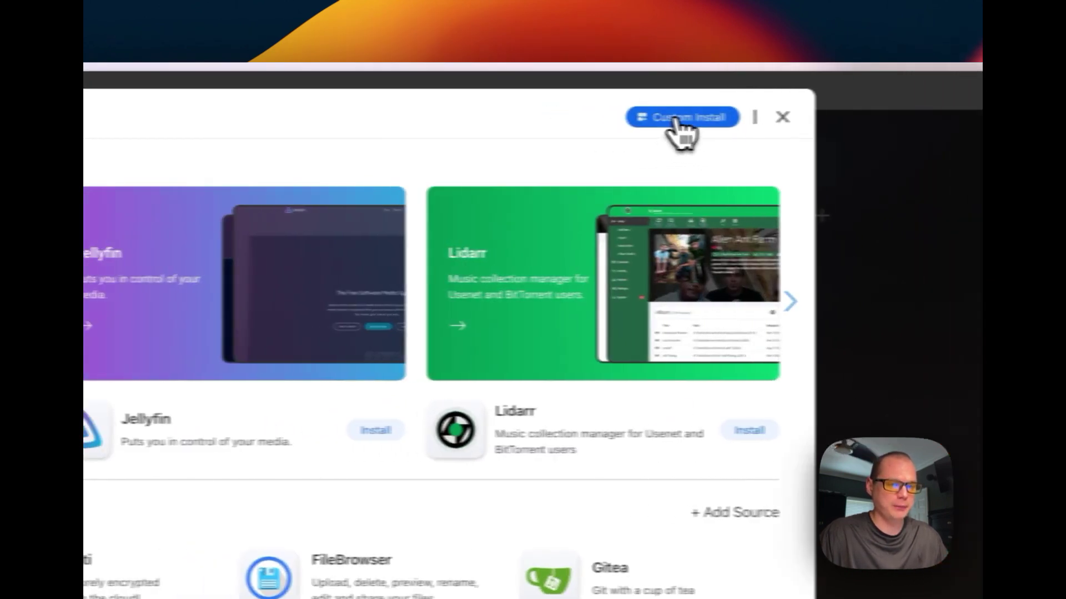
# Step: Import the copied Uptime Kuma compose YAML into a custom app install form
pyautogui.click(674, 117)
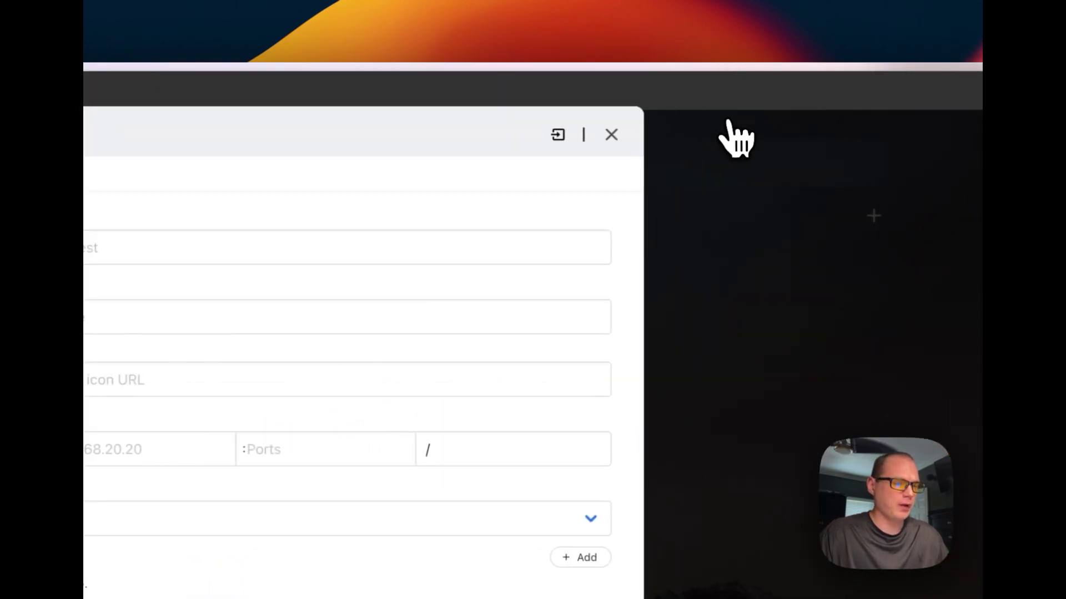
pyautogui.click(558, 135)
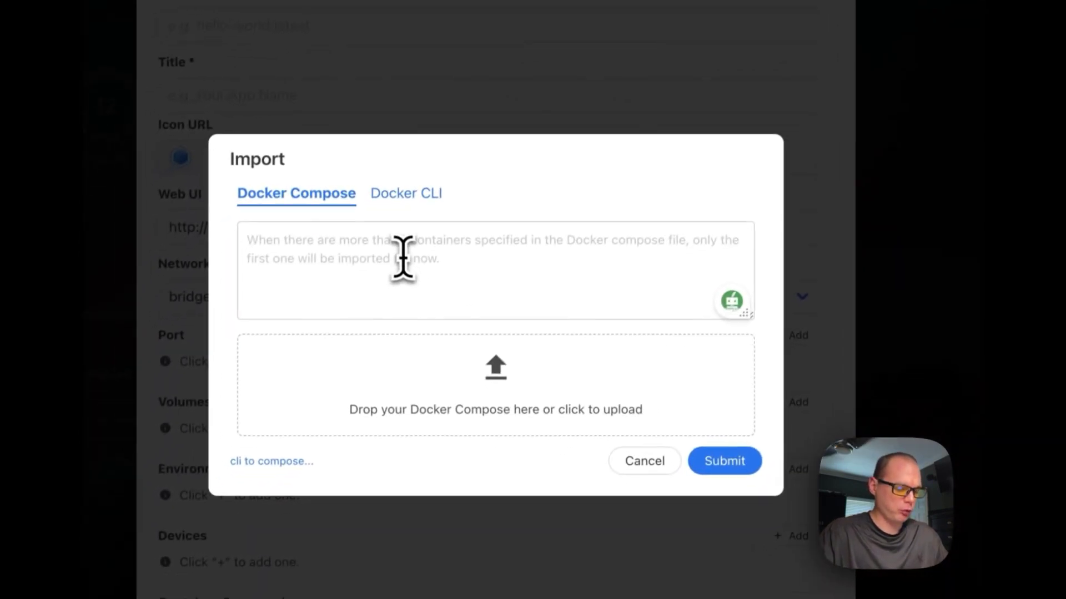
pyautogui.click(404, 258)
pyautogui.hotkey('ctrl', 'v')
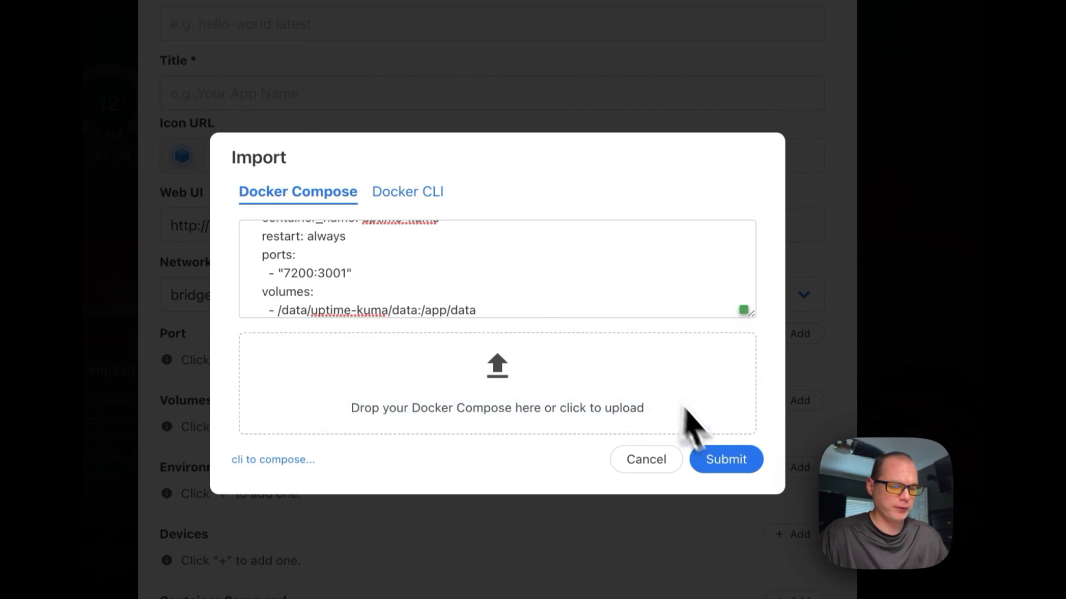
pyautogui.click(724, 459)
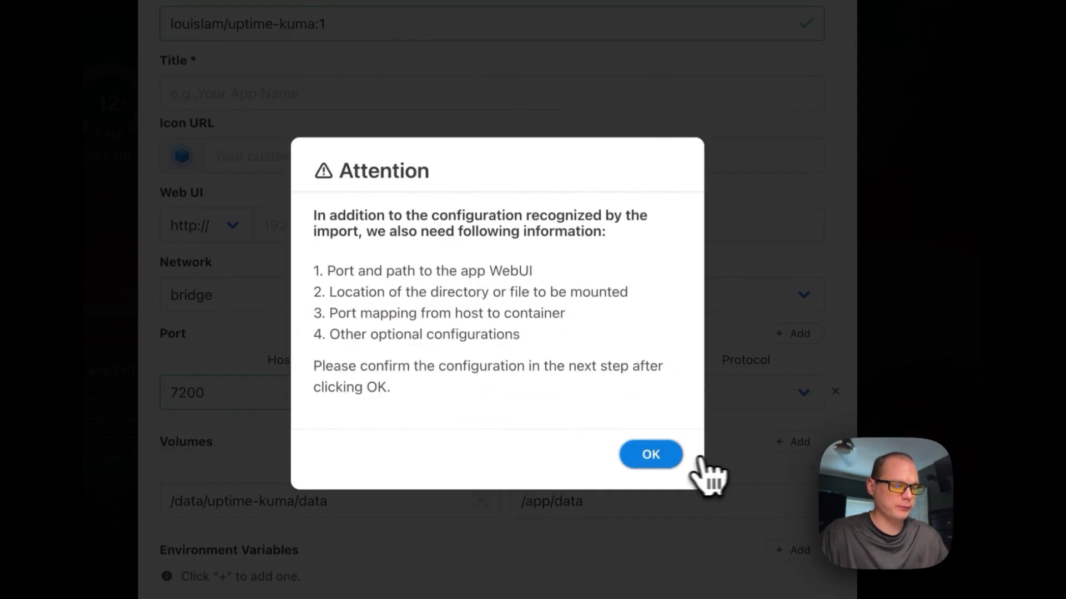
# Step: Dismiss the settings note, set the web UI port to 7200 and title the app 'Upt'
pyautogui.click(652, 461)
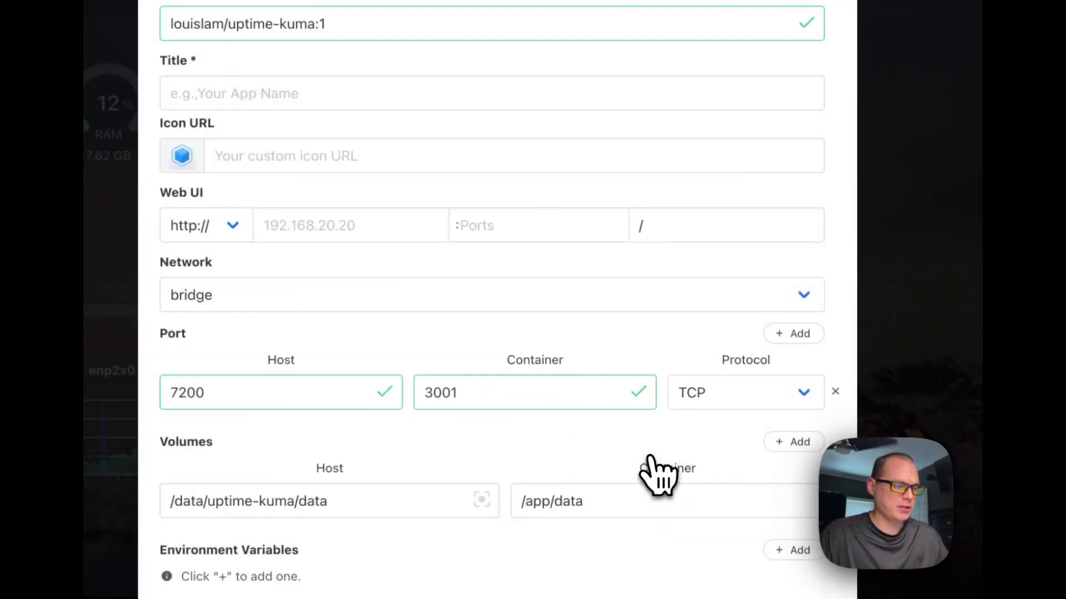
pyautogui.scroll(-1, 358, 214)
pyautogui.click(464, 208)
pyautogui.click(477, 244)
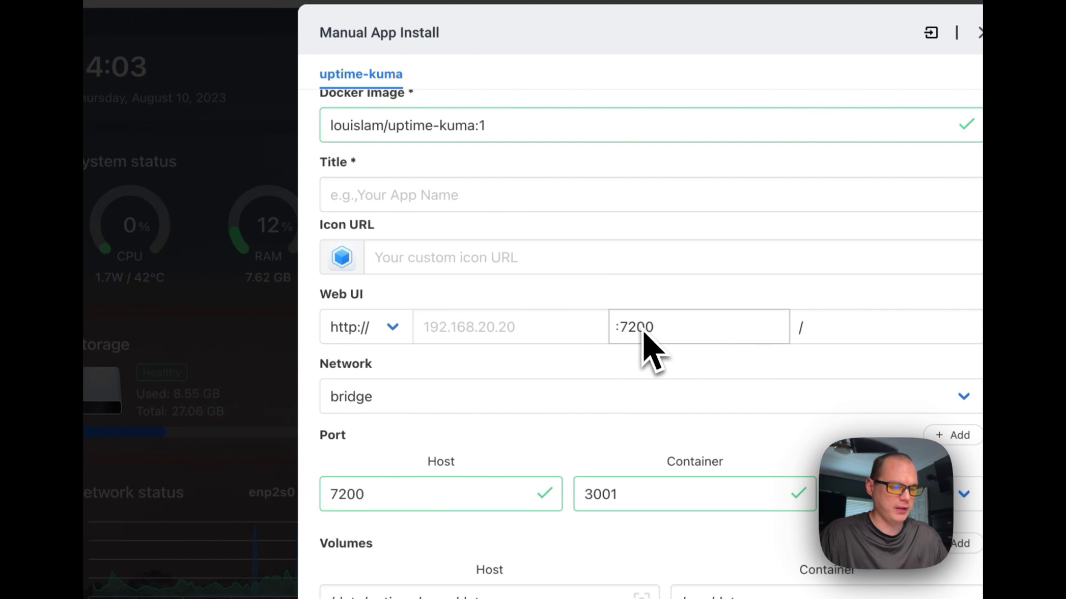
pyautogui.click(469, 208)
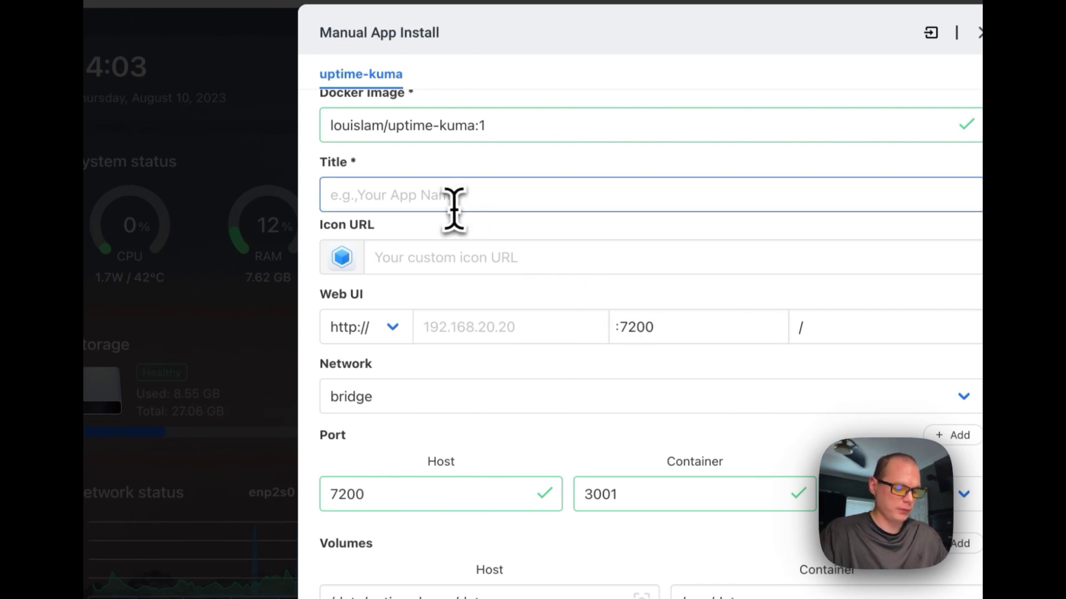
pyautogui.write('Uptime Kuma')
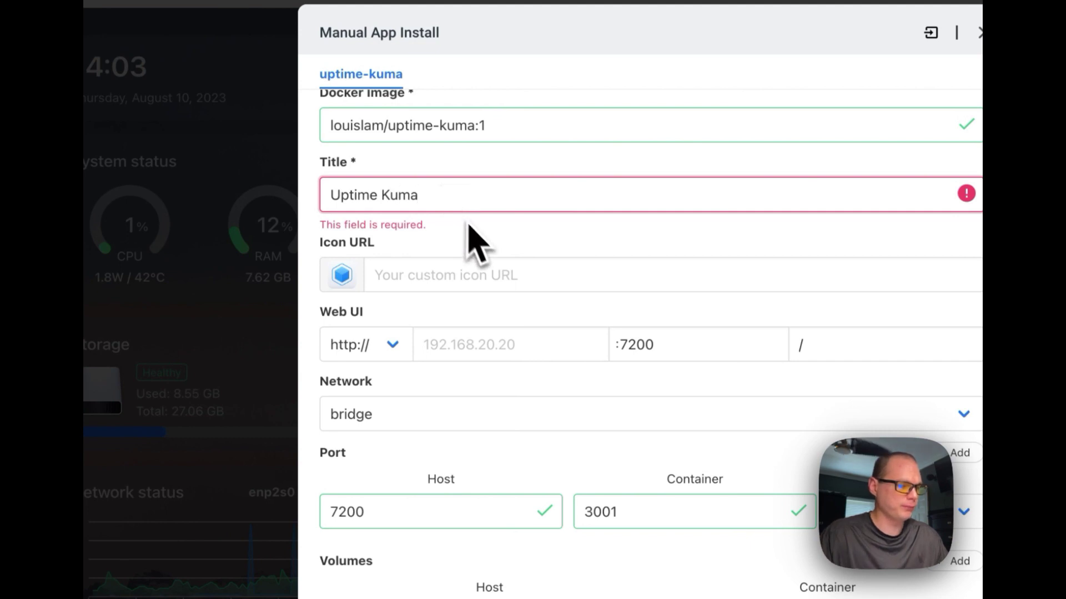
# Step: Check the 7200→3001 port mapping and the /data/uptime-kuma/data→/app/data volume
pyautogui.scroll(-5, 471, 247)
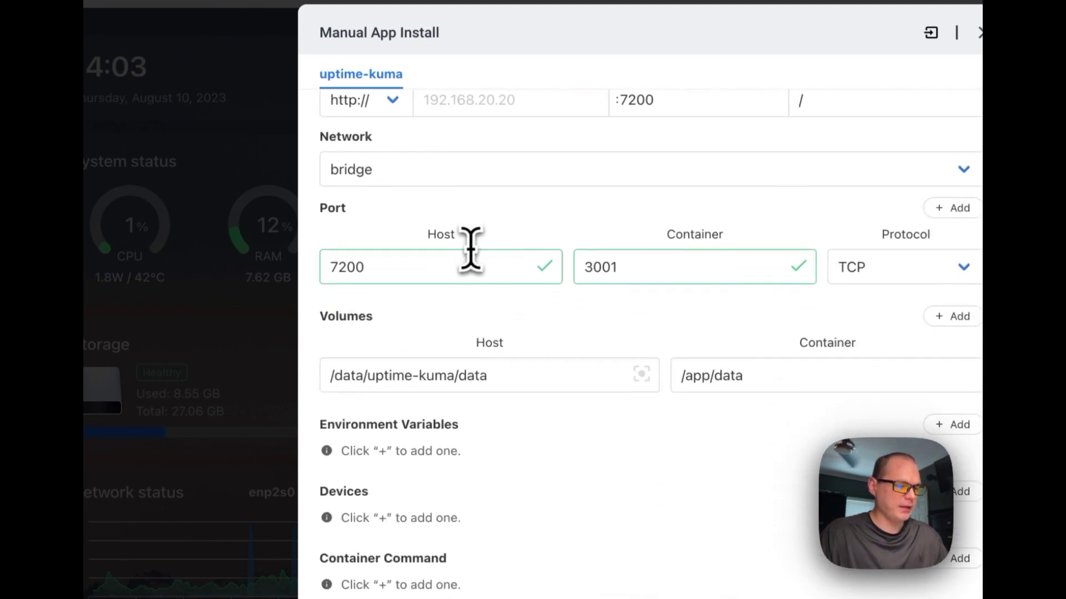
pyautogui.doubleClick(348, 267)
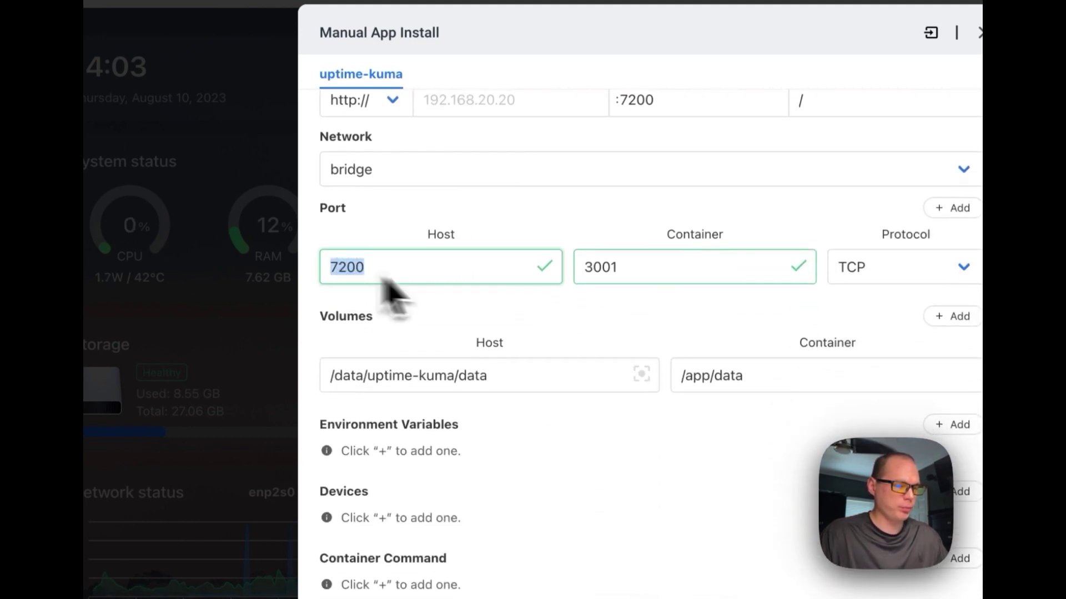
pyautogui.doubleClick(583, 267)
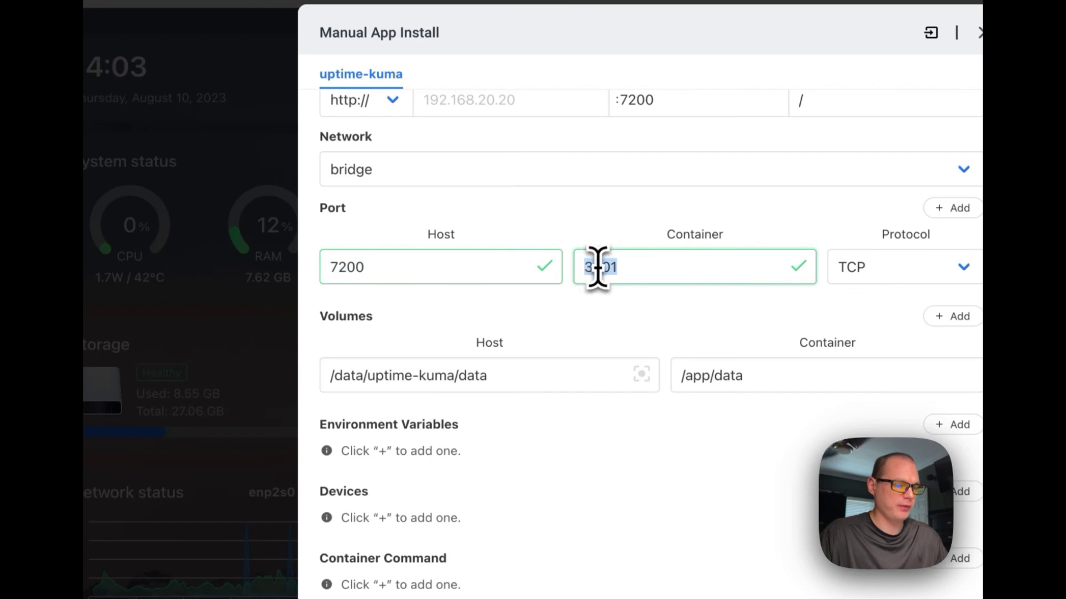
pyautogui.click(364, 377)
pyautogui.doubleClick(739, 376)
pyautogui.scroll(-4, 630, 478)
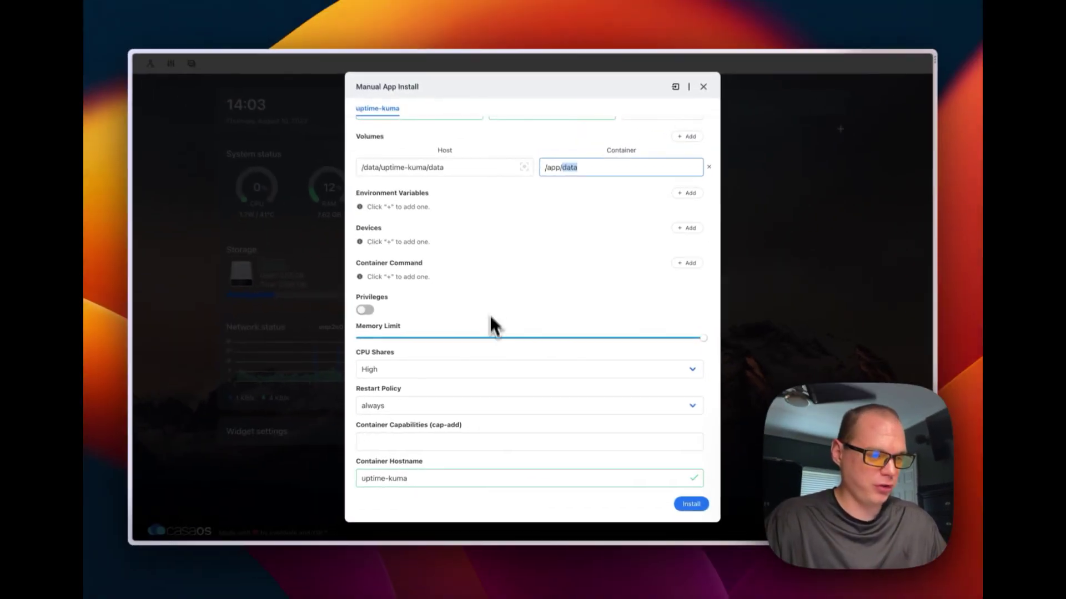
pyautogui.scroll(5, 490, 278)
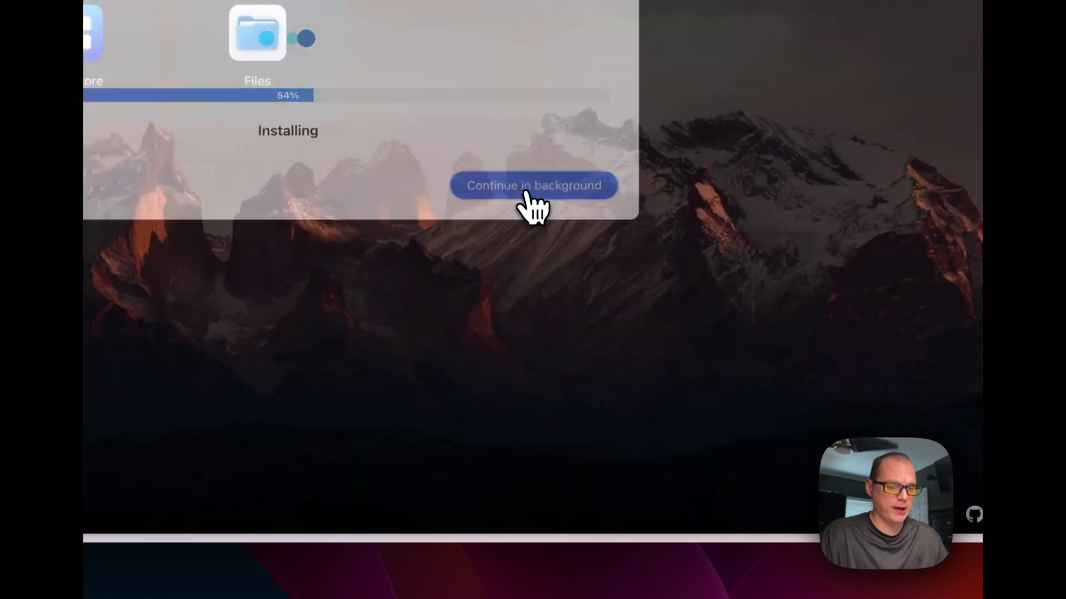
# Step: Let the Uptime Kuma installation continue in the background
pyautogui.click(525, 191)
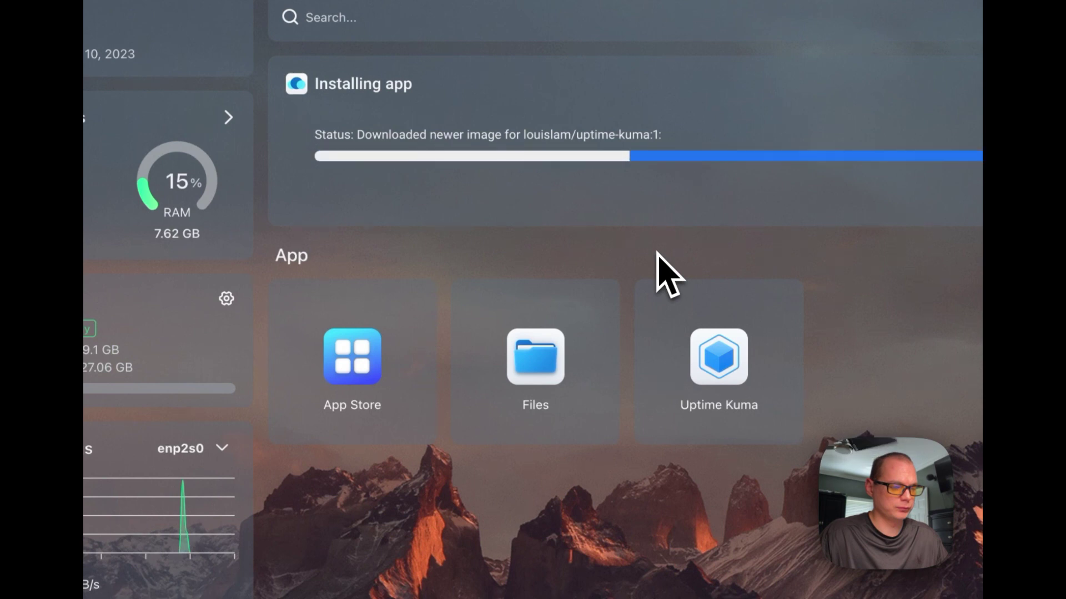
# Step: Launch Uptime Kuma from its tile, then open and close the tile's options menu
pyautogui.click(720, 362)
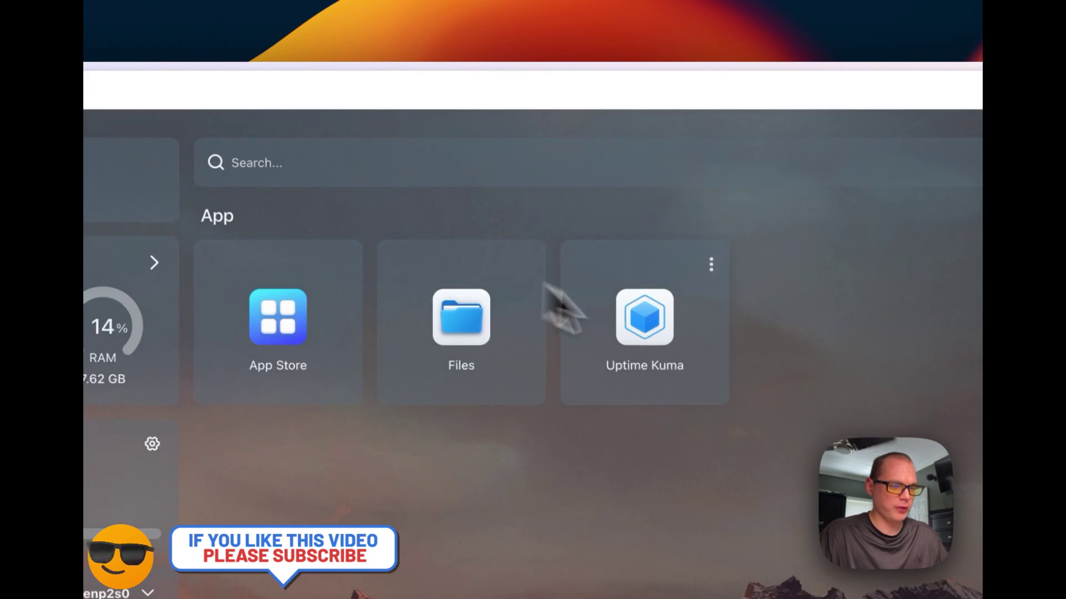
pyautogui.click(651, 323)
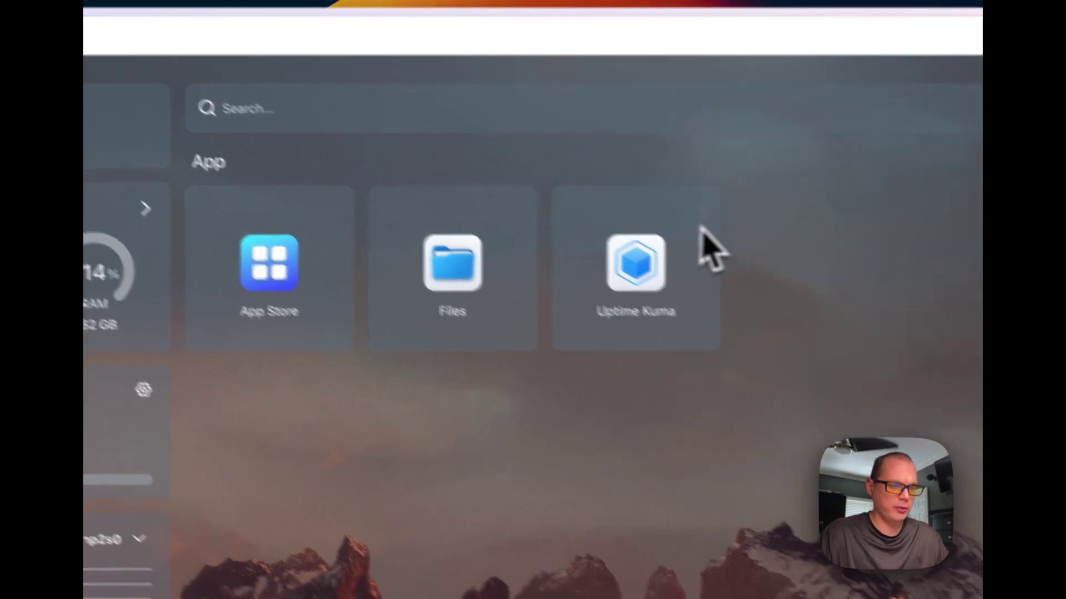
pyautogui.click(704, 207)
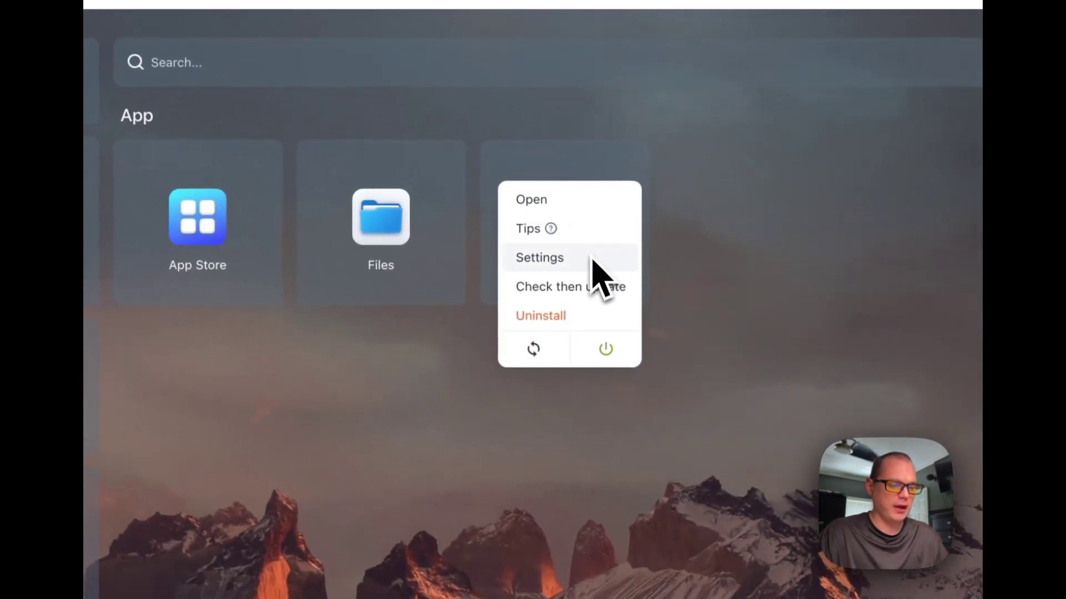
pyautogui.click(430, 433)
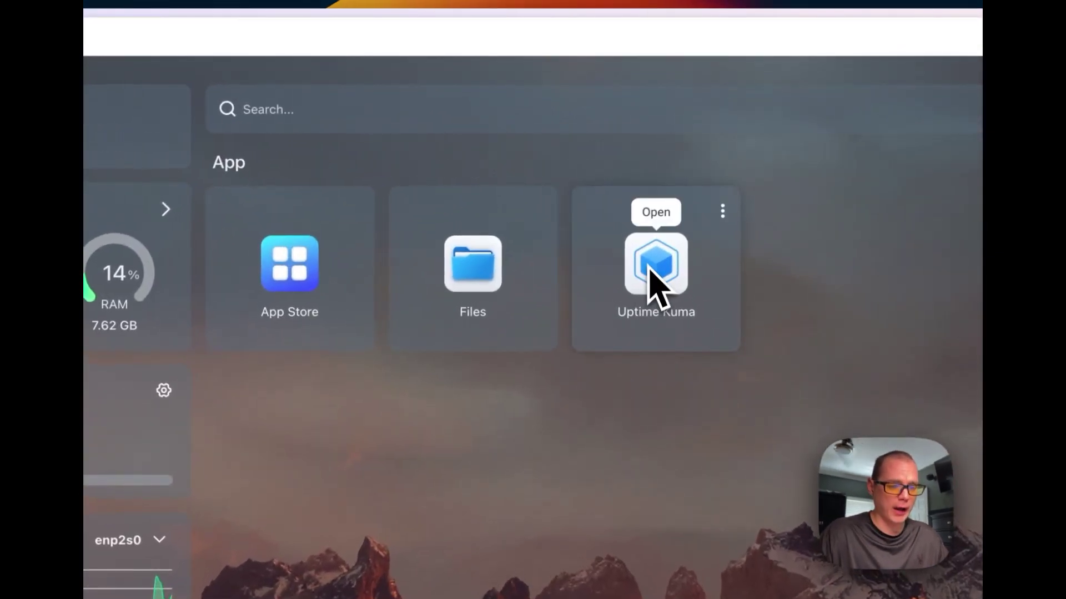
pyautogui.click(722, 211)
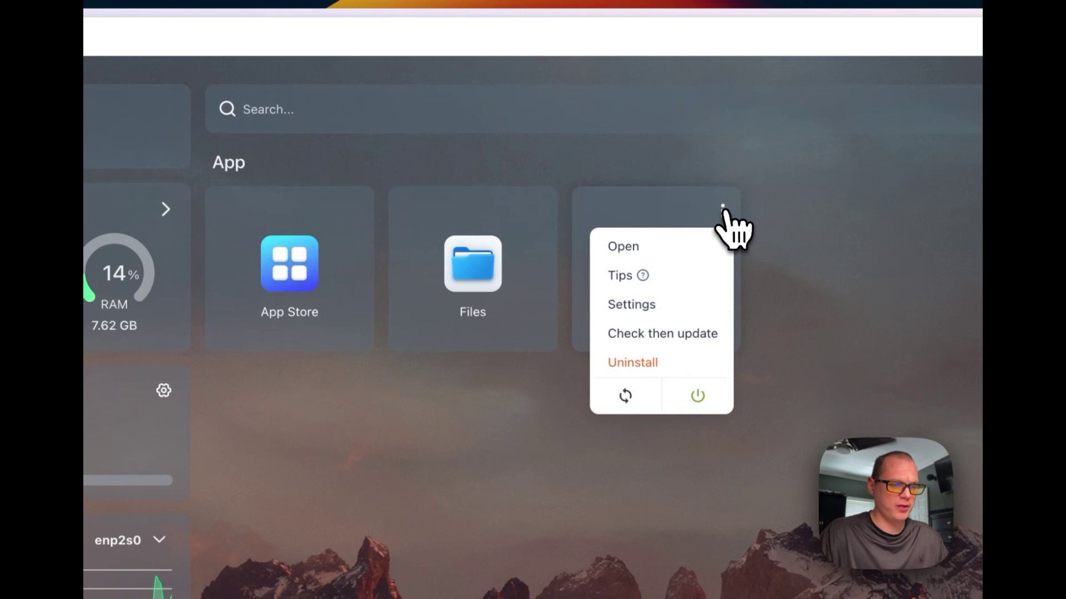
pyautogui.click(651, 310)
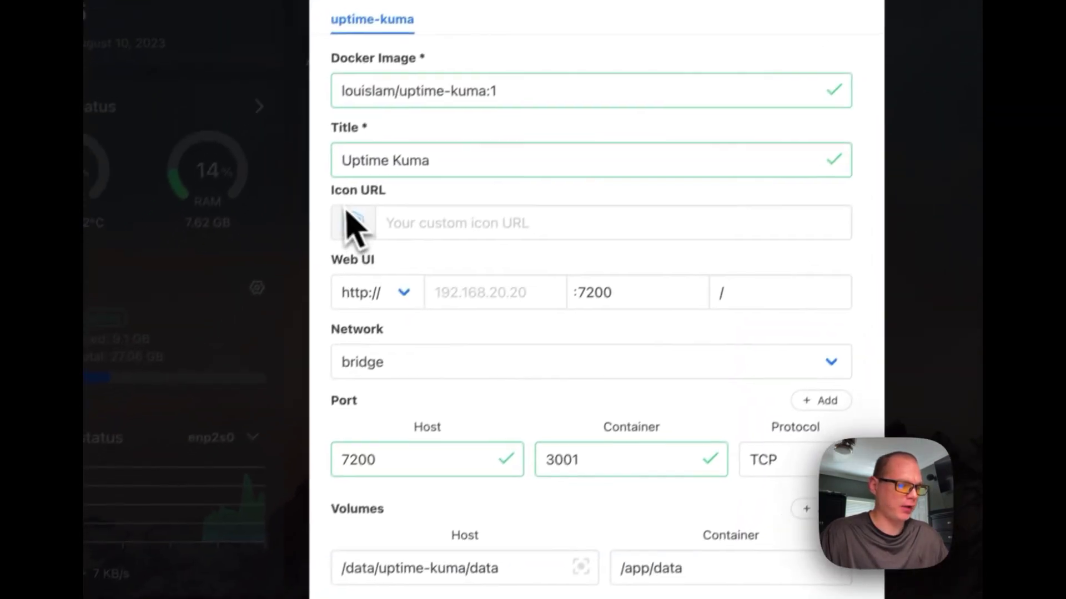
pyautogui.moveTo(254, 300); pyautogui.dragTo(399, 322)
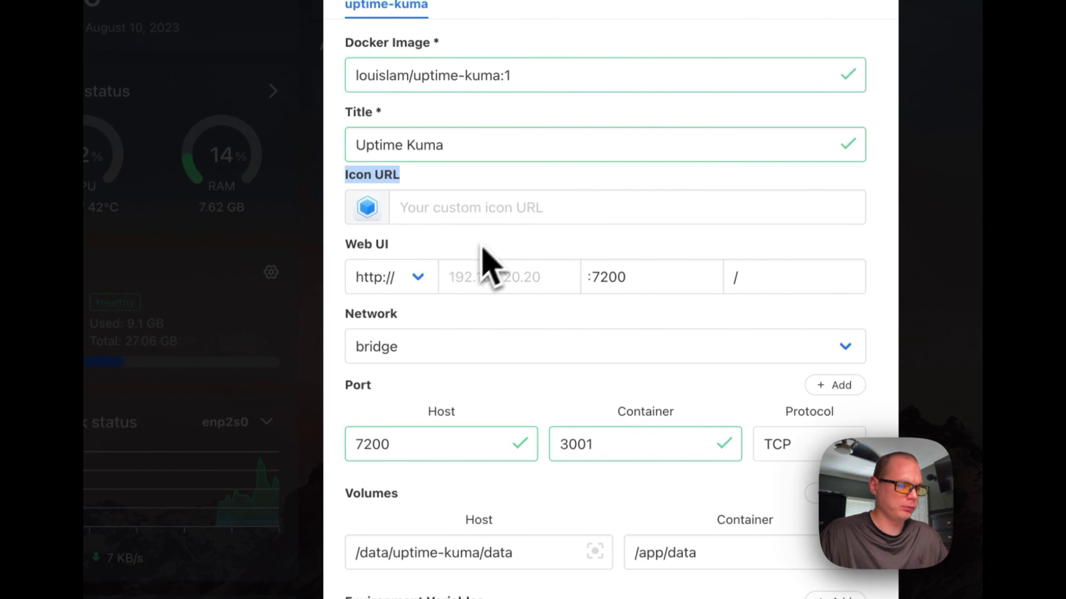
pyautogui.click(432, 208)
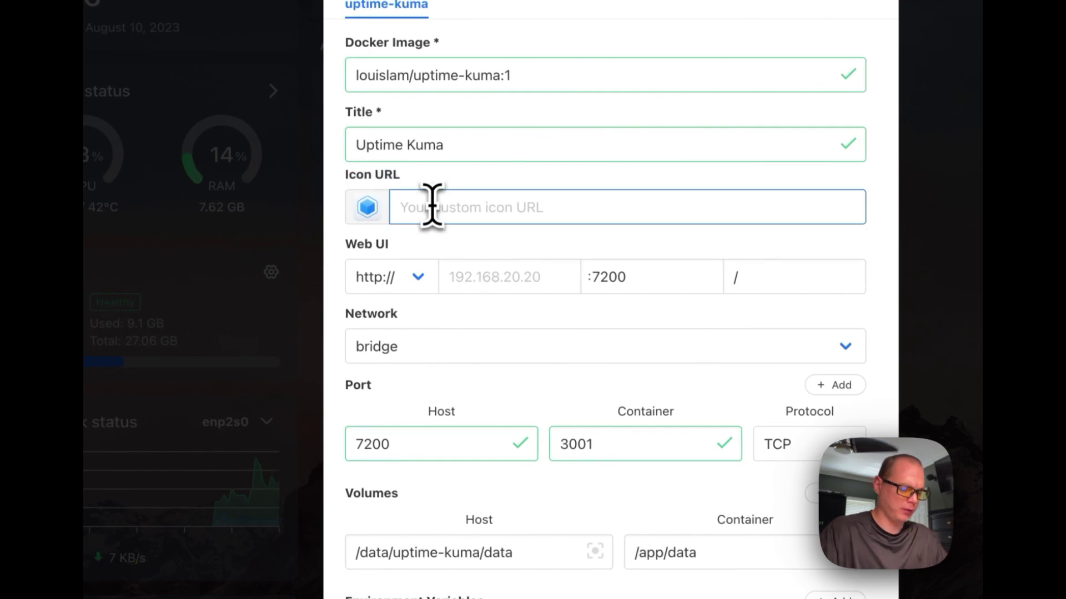
pyautogui.write('https://i.imgur.com/NQhUQbR.png')
pyautogui.click(368, 209)
pyautogui.doubleClick(368, 209)
pyautogui.click(371, 219)
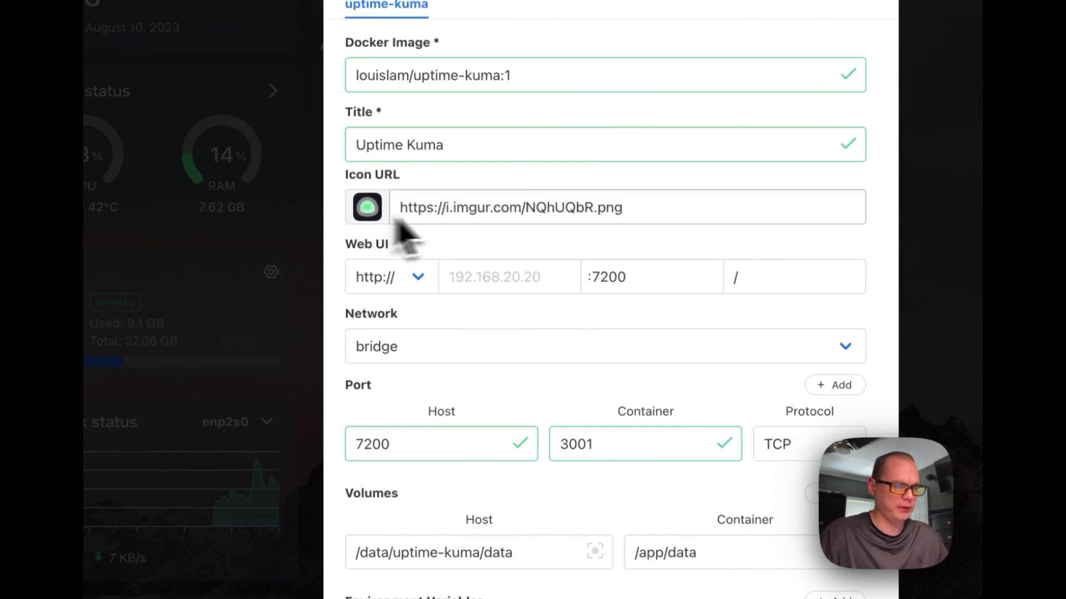
pyautogui.scroll(-5, 654, 239)
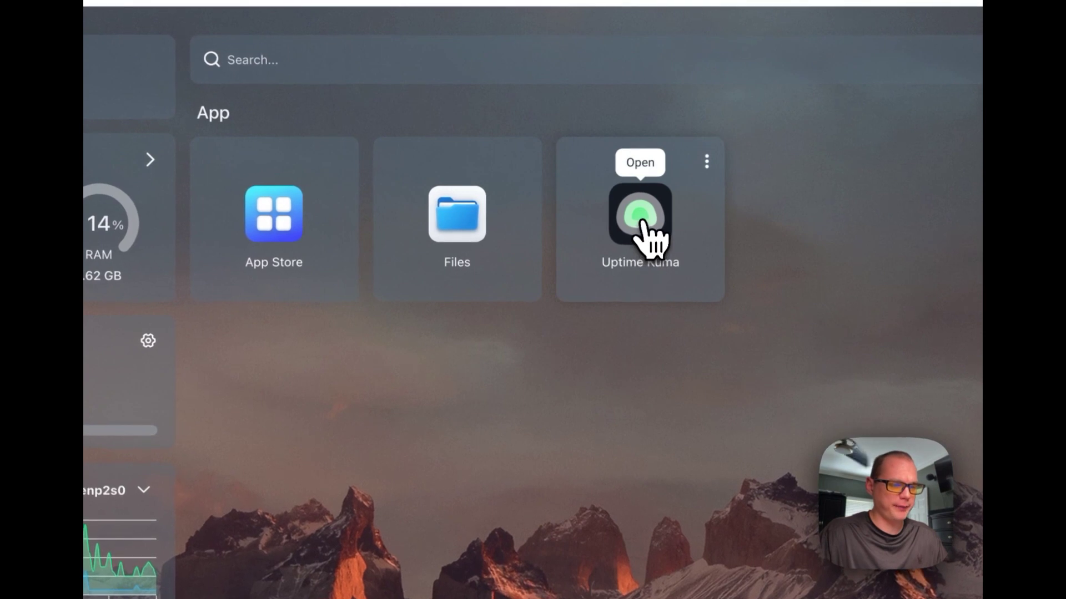
# Step: Open Uptime Kuma and create the admin account with a username and password
pyautogui.click(642, 222)
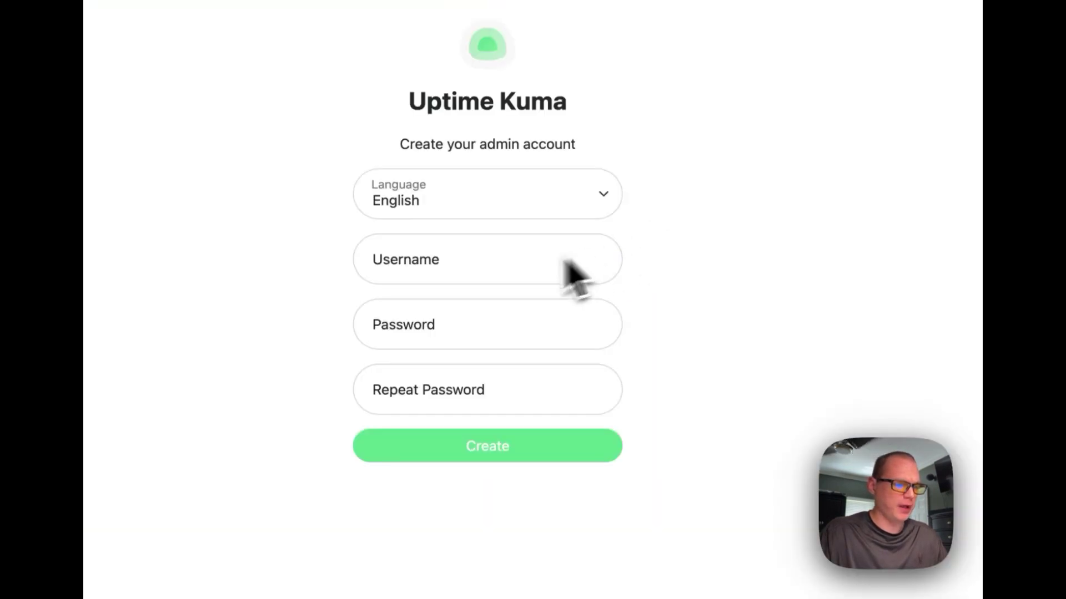
pyautogui.moveTo(400, 142); pyautogui.dragTo(488, 158)
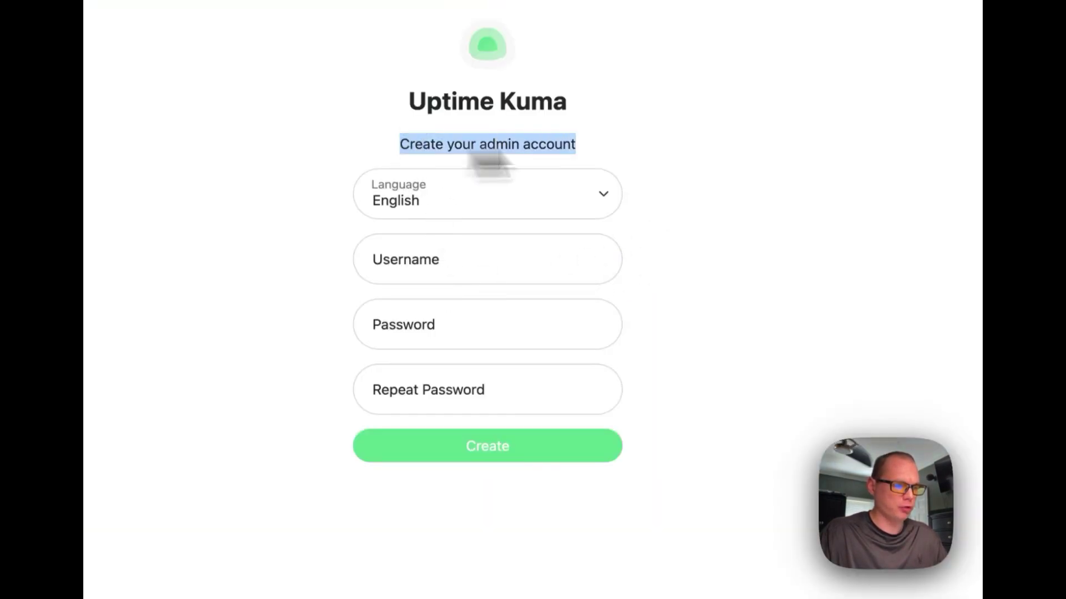
pyautogui.click(451, 259)
pyautogui.write('bigb')
pyautogui.press('Tab')
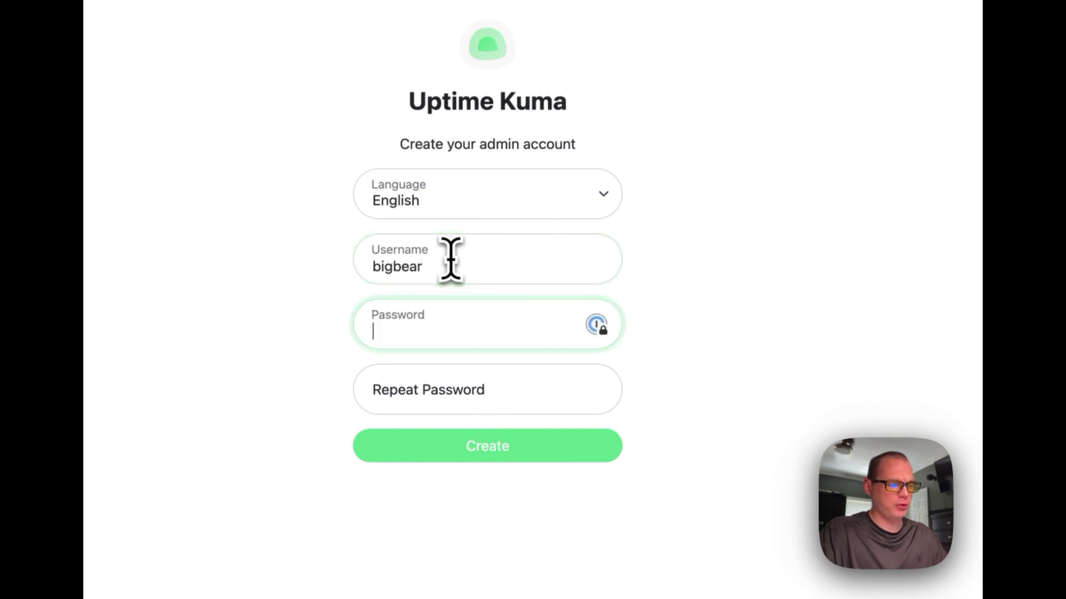
pyautogui.write('•••••••••')
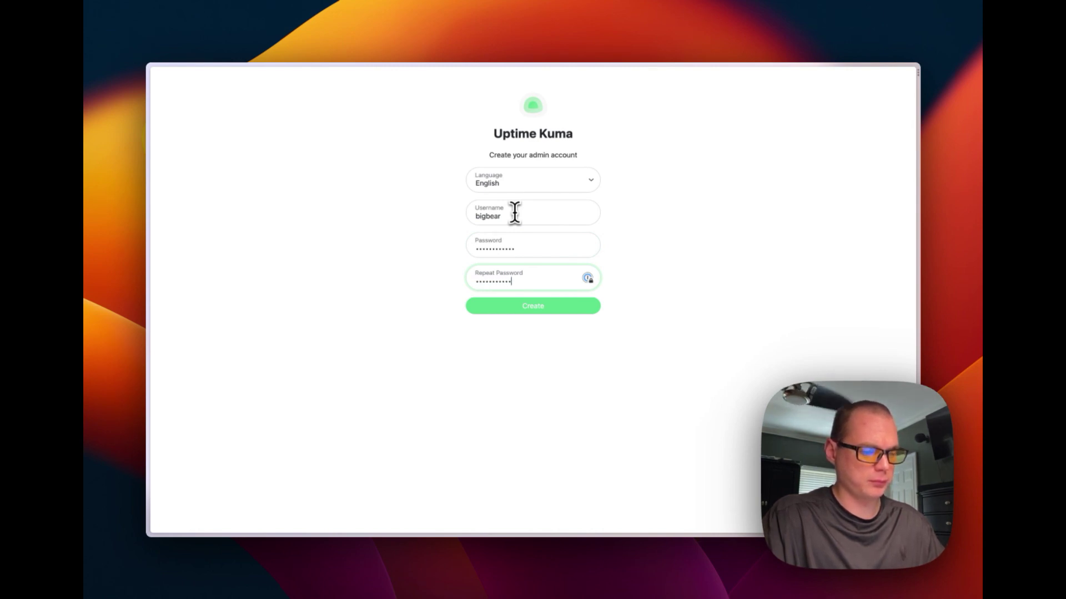
pyautogui.press('Return')
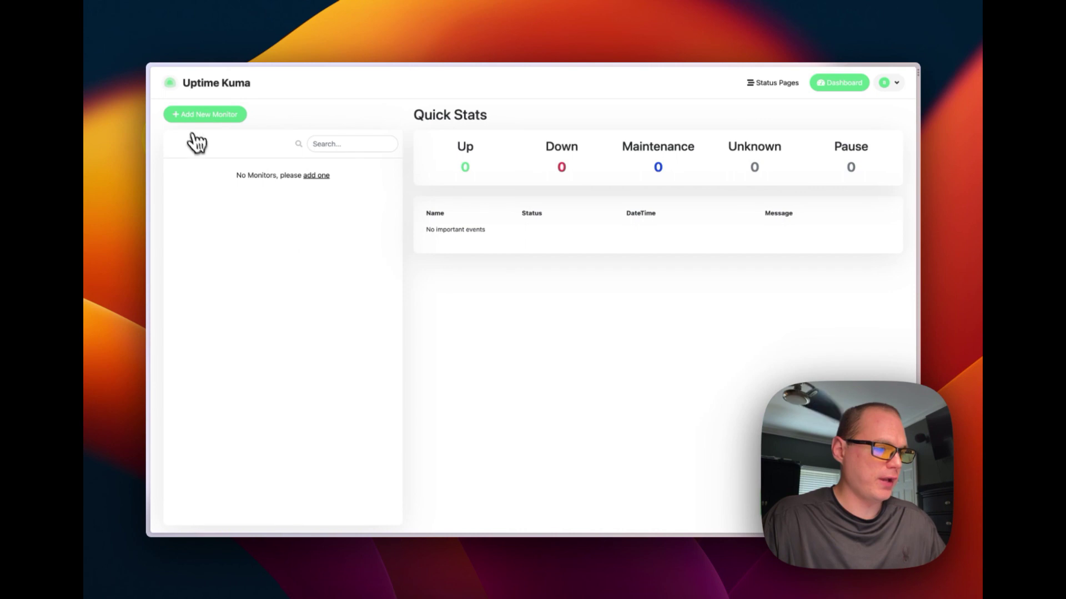
# Step: Add an HTTP(s) monitor named BigBearTechWorld for bigbeartechworld.com
pyautogui.click(188, 116)
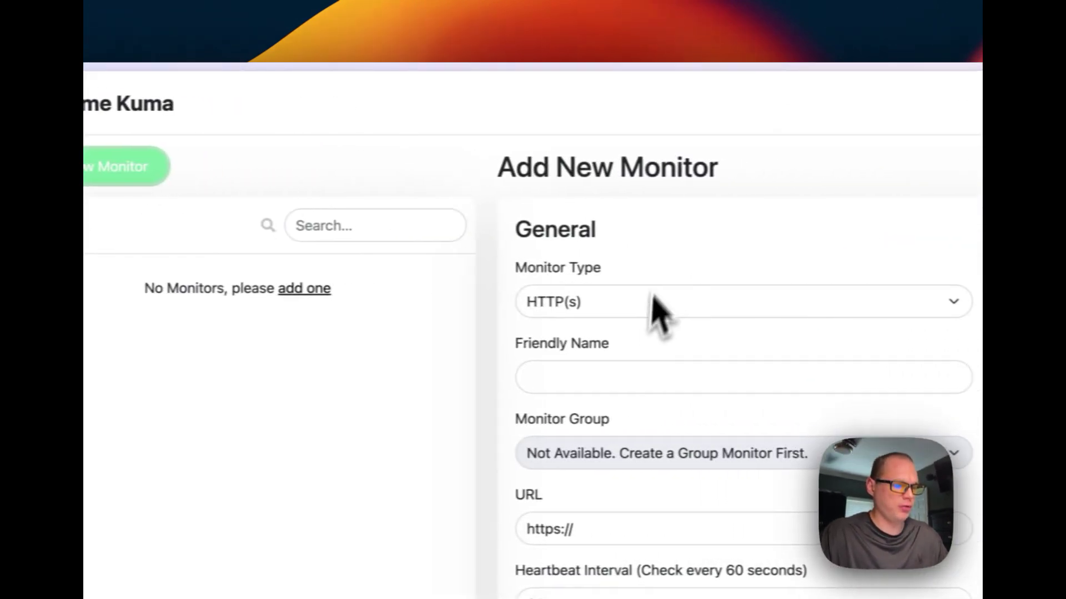
pyautogui.click(553, 385)
pyautogui.write('BigBearTechWor')
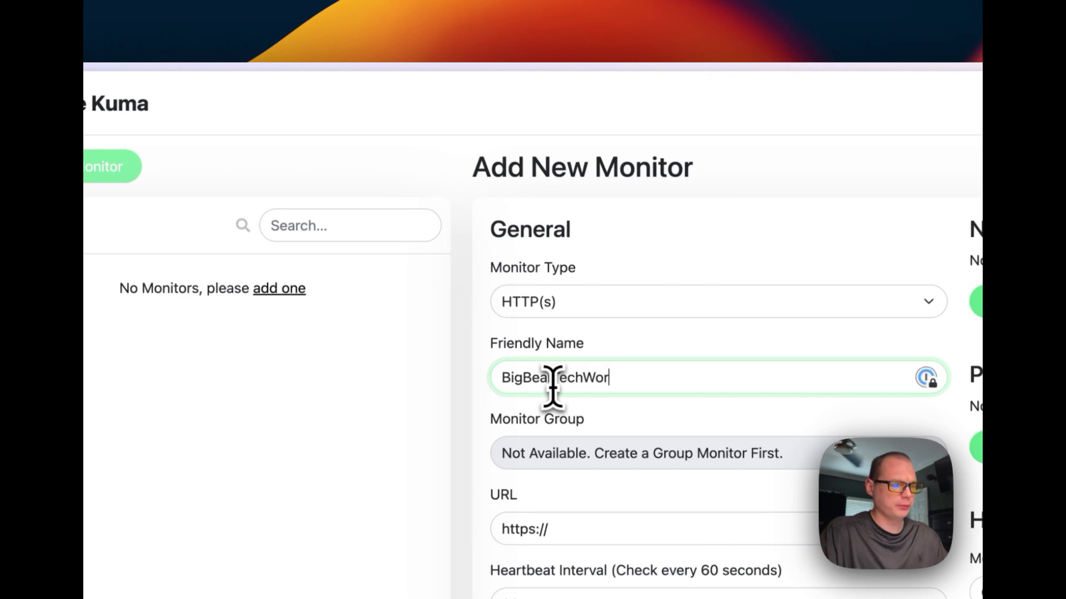
pyautogui.write('ld')
pyautogui.click(599, 527)
pyautogui.write('bigbeartec')
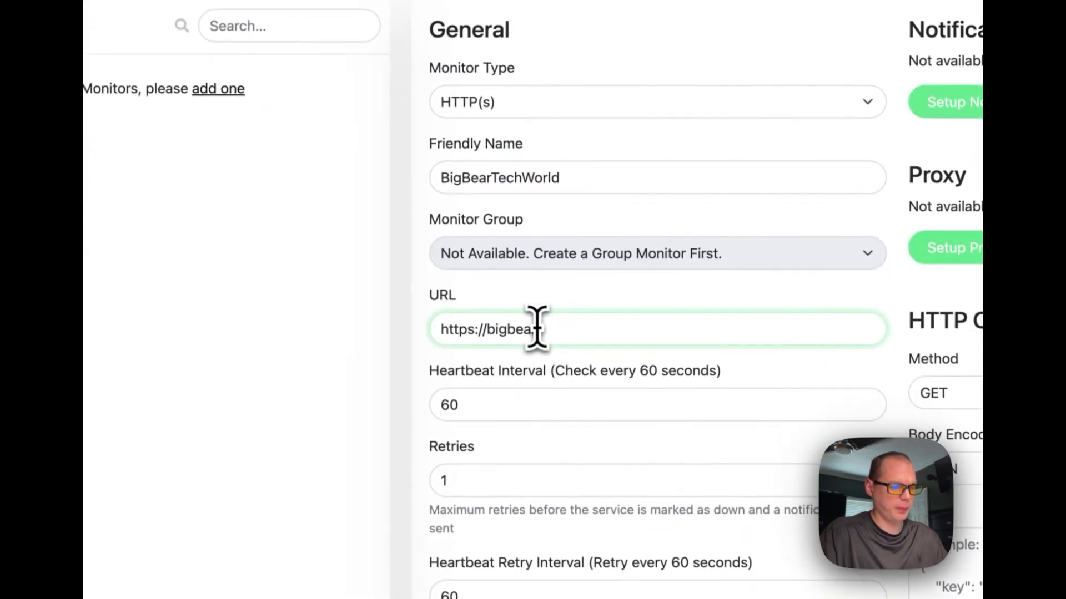
pyautogui.write('hworod.c')
pyautogui.press('BackSpace')
pyautogui.press('BackSpace')
pyautogui.press('BackSpace')
pyautogui.press('BackSpace')
pyautogui.write('ld.com')
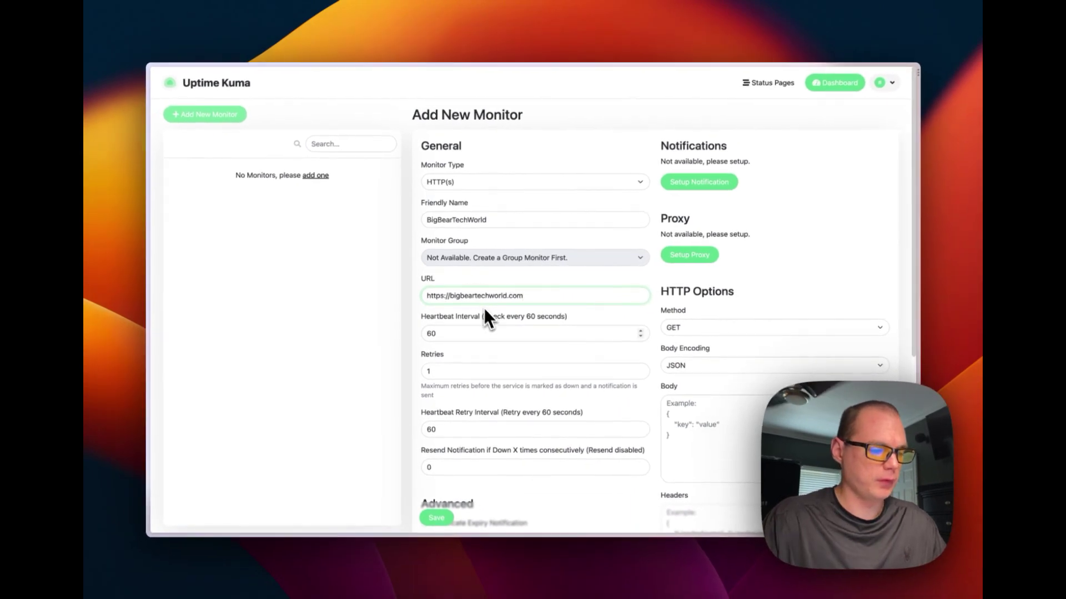
pyautogui.scroll(-10, 485, 312)
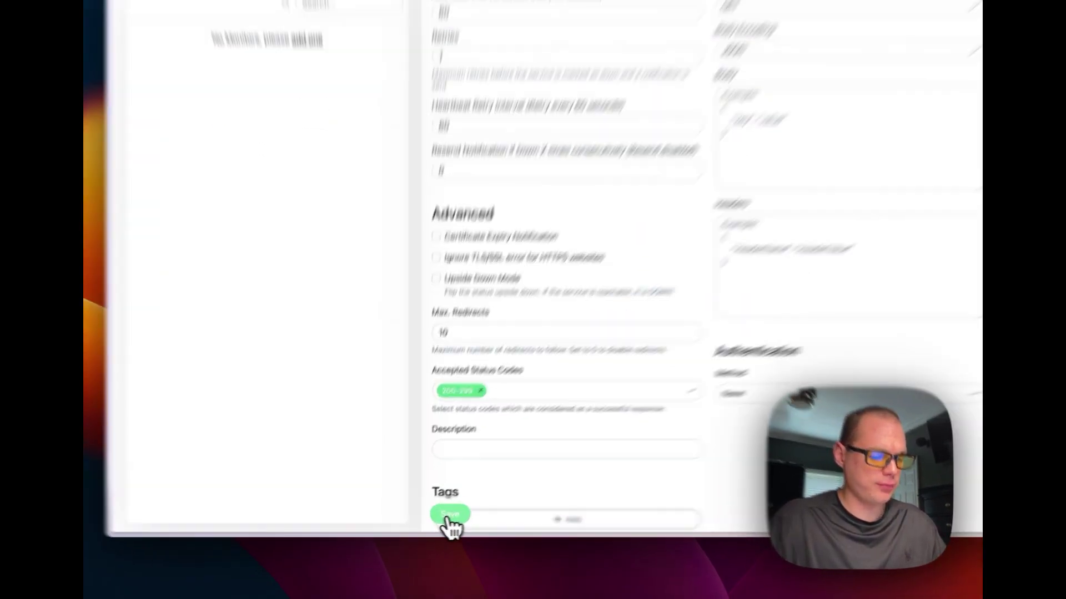
pyautogui.click(436, 520)
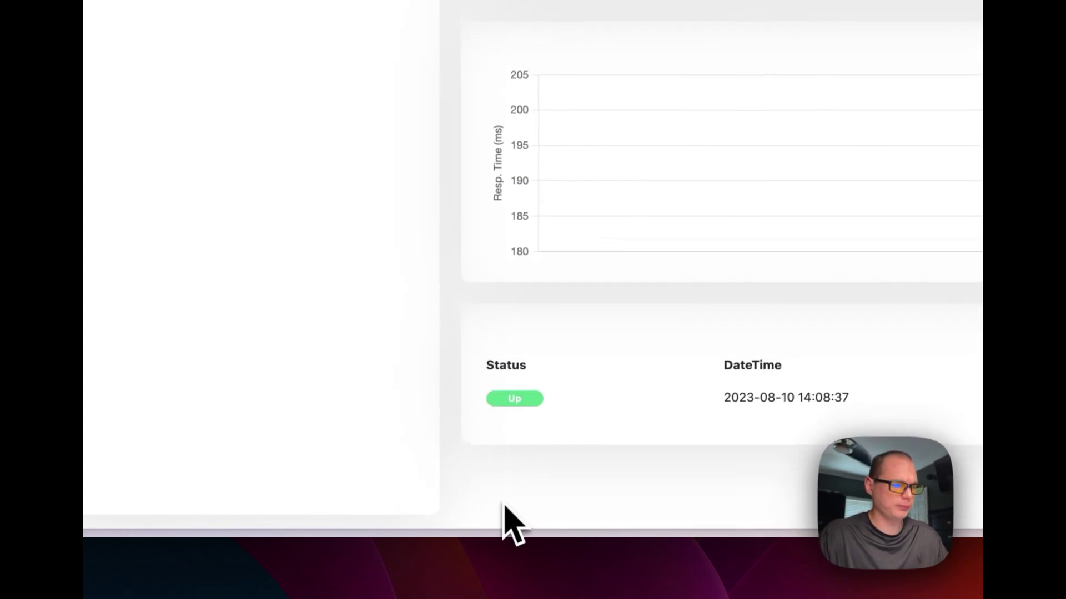